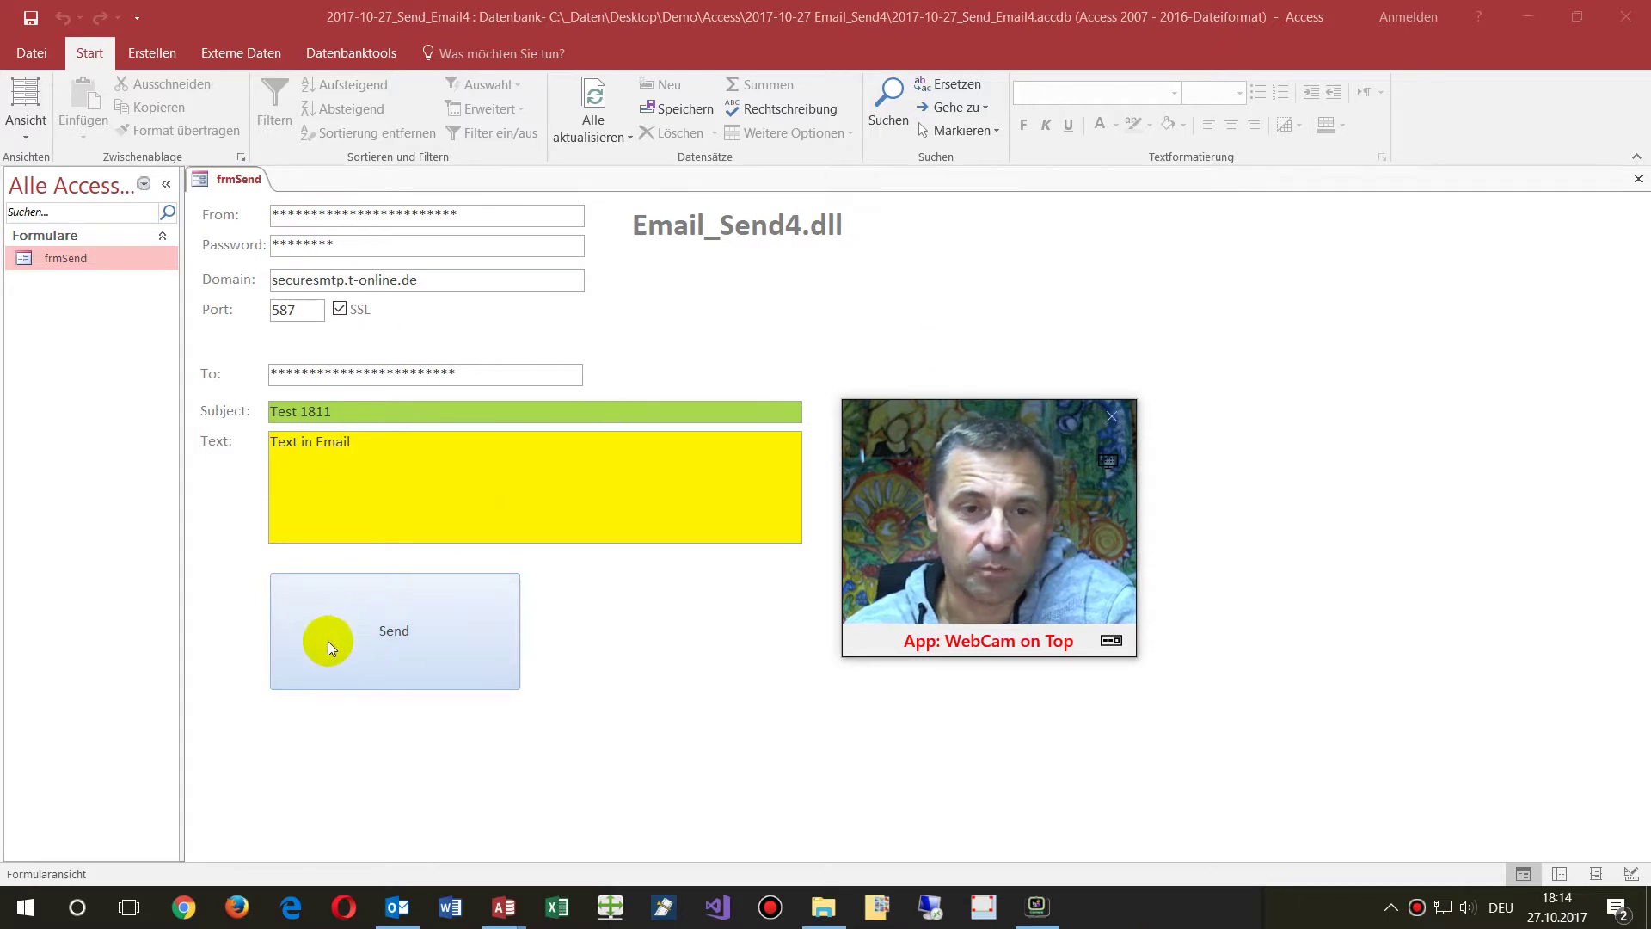
Step: Send the 'Test 1811' email from frmSend and confirm the 'fertig' message with OK
{"action": "left_click", "coordinate": [372, 636]}
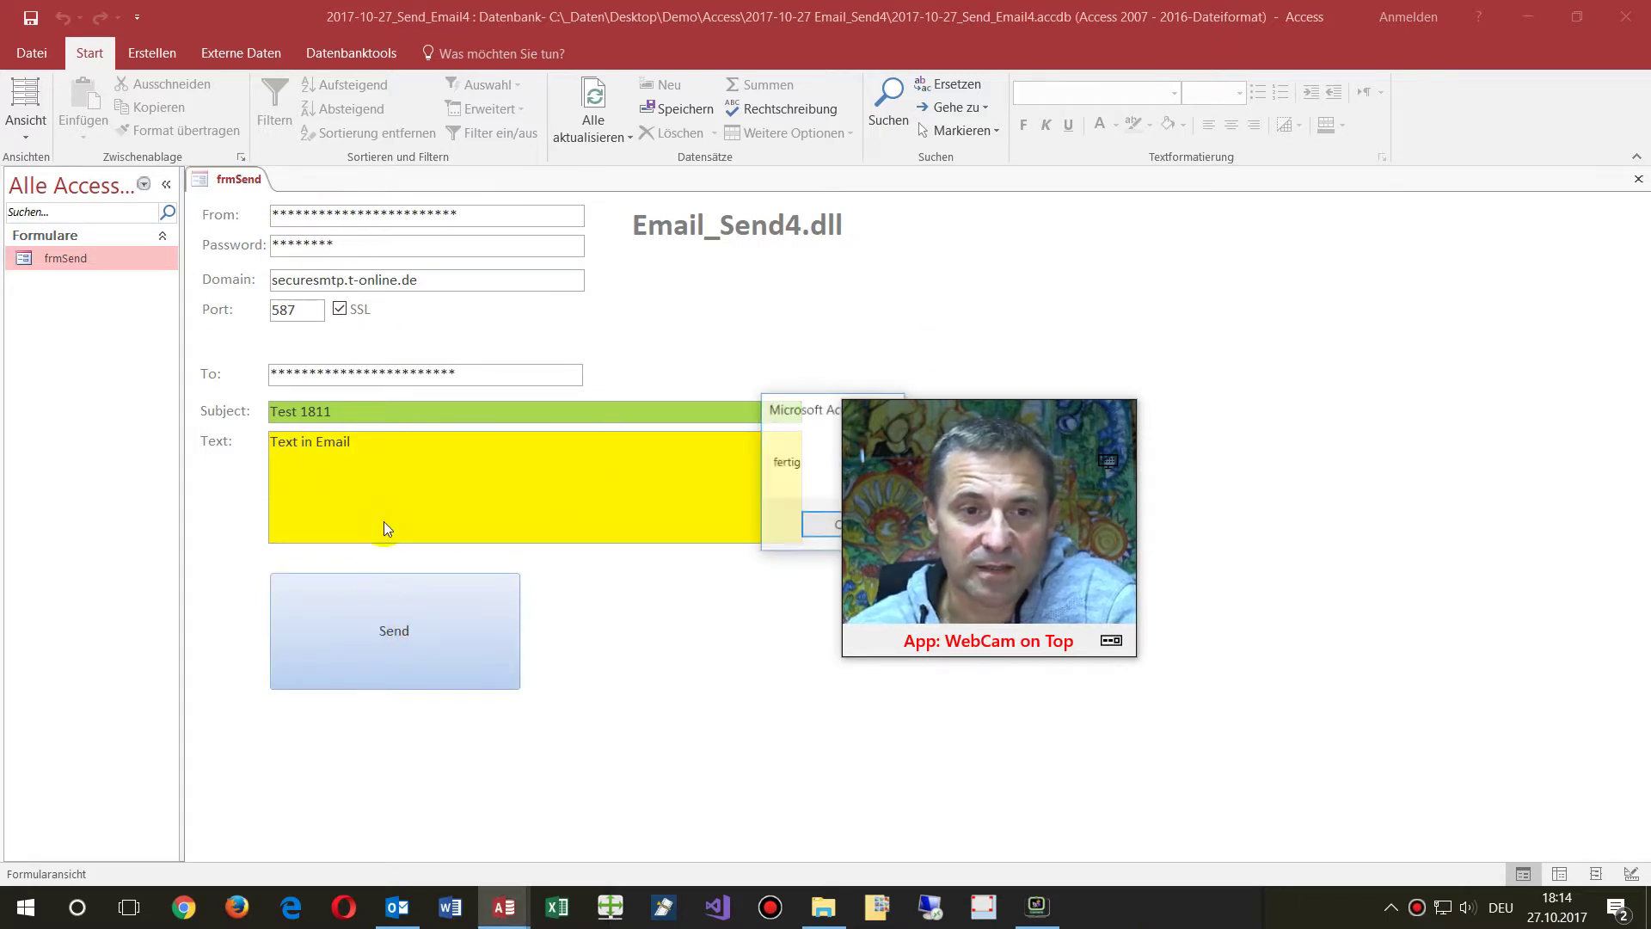
{"action": "left_click_drag", "start_coordinate": [823, 468], "coordinate": [544, 389]}
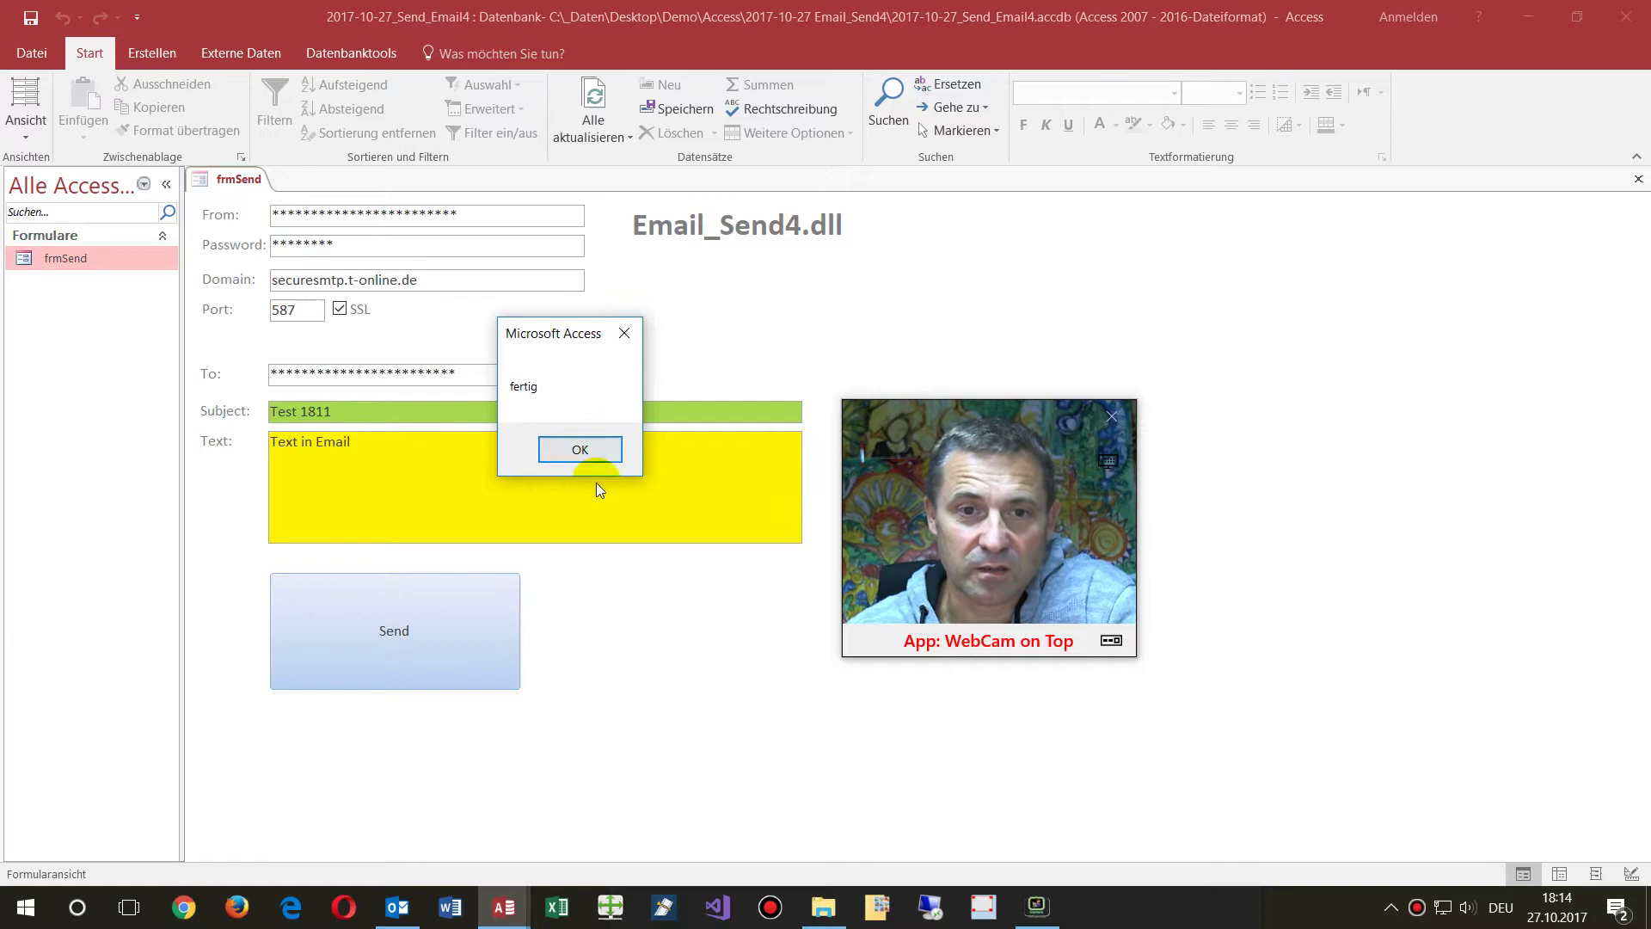
{"action": "left_click", "coordinate": [580, 449]}
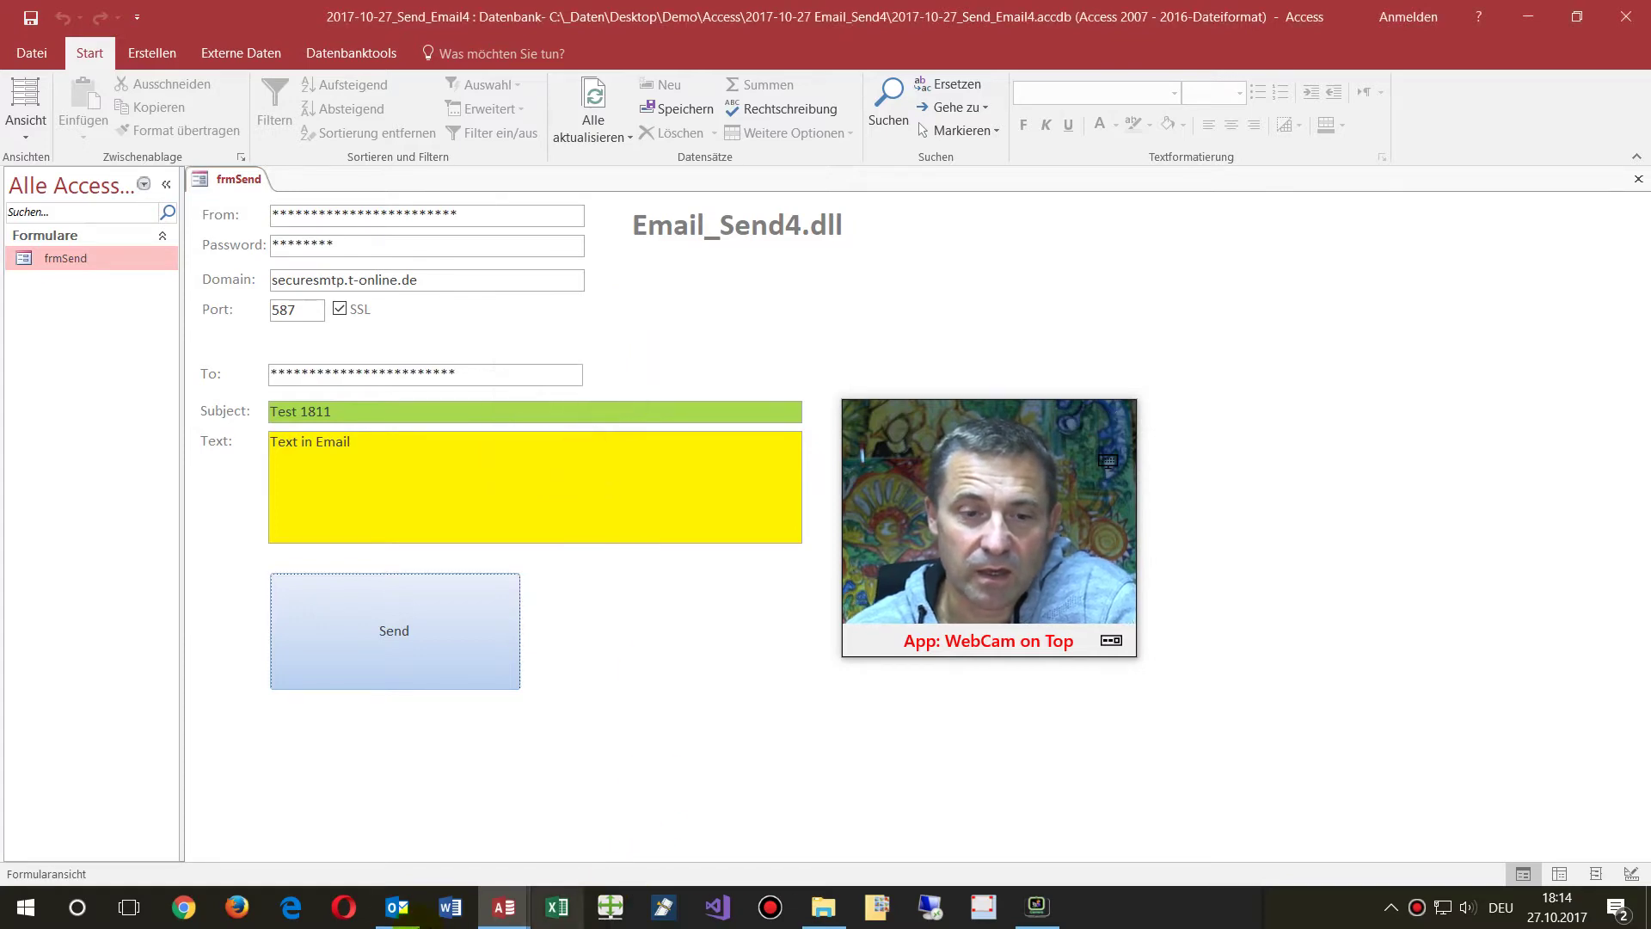
Step: Run Send/Receive in Outlook, open the arrived 'Test 1811' mail, then close Outlook
{"action": "left_click", "coordinate": [401, 917]}
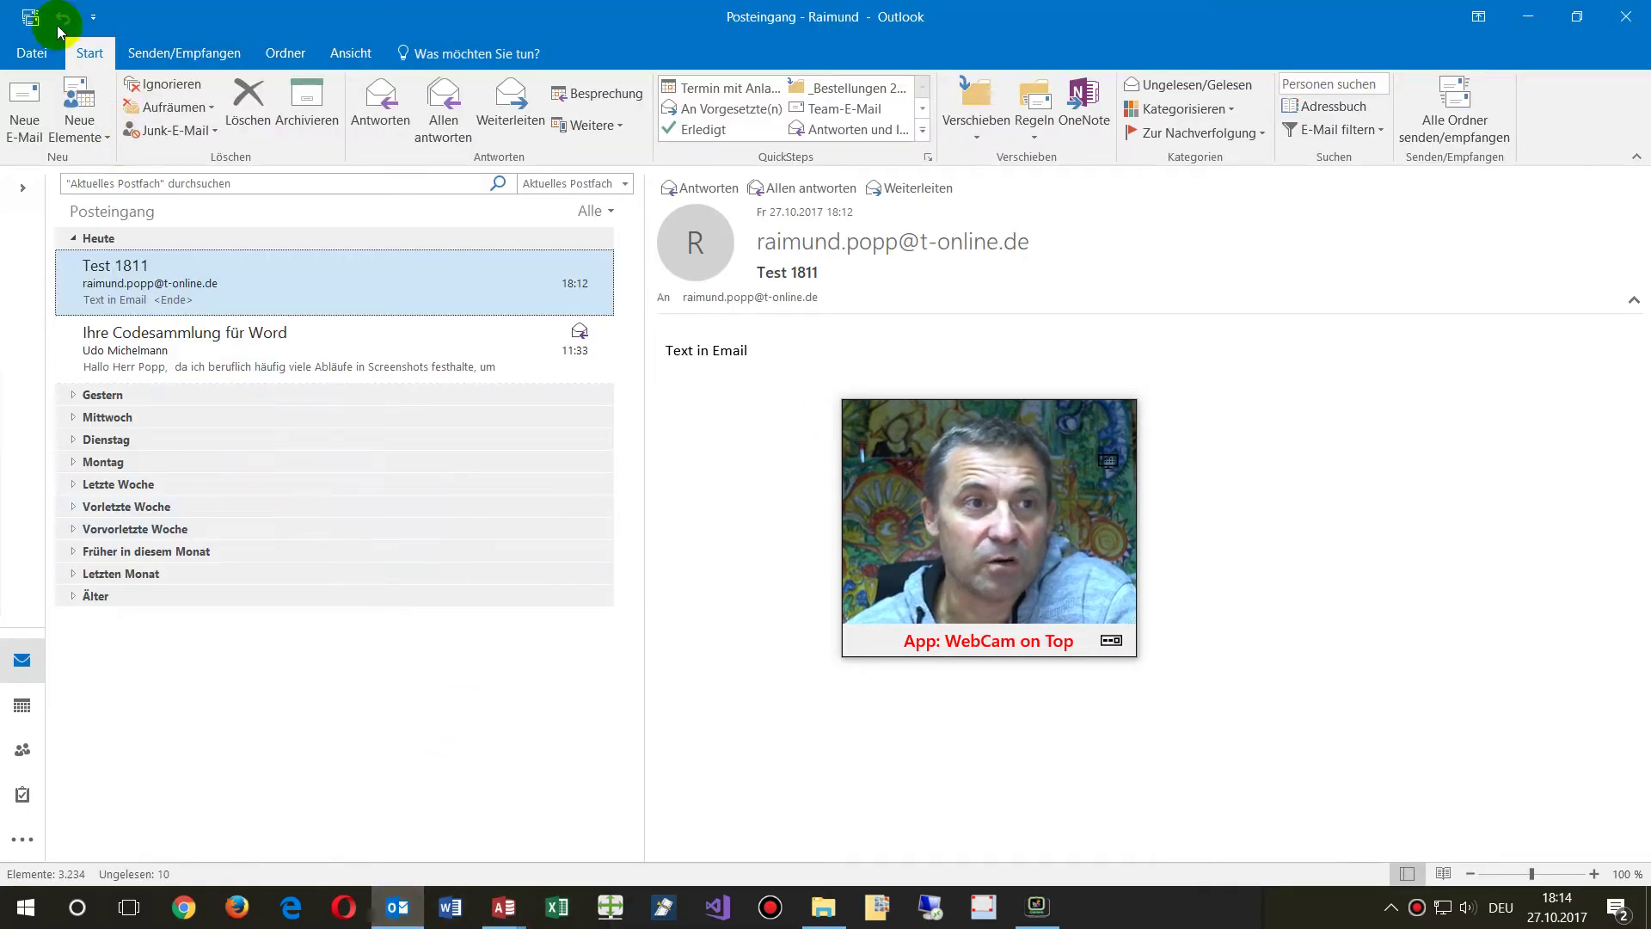
{"action": "left_click", "coordinate": [29, 13]}
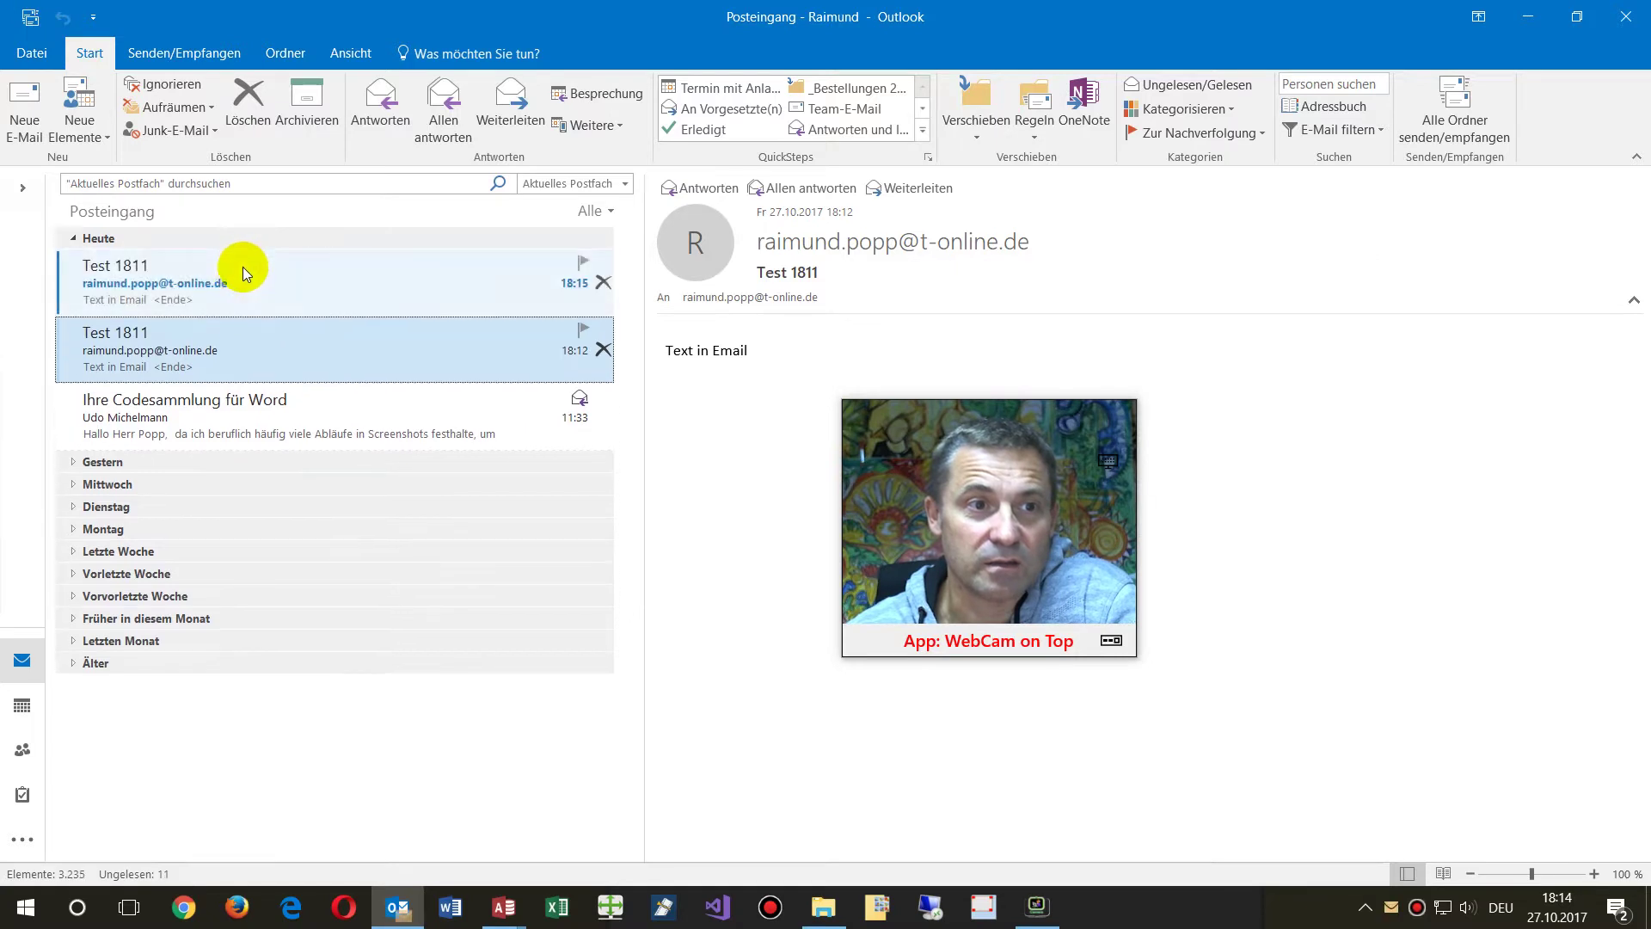
{"action": "left_click", "coordinate": [244, 281]}
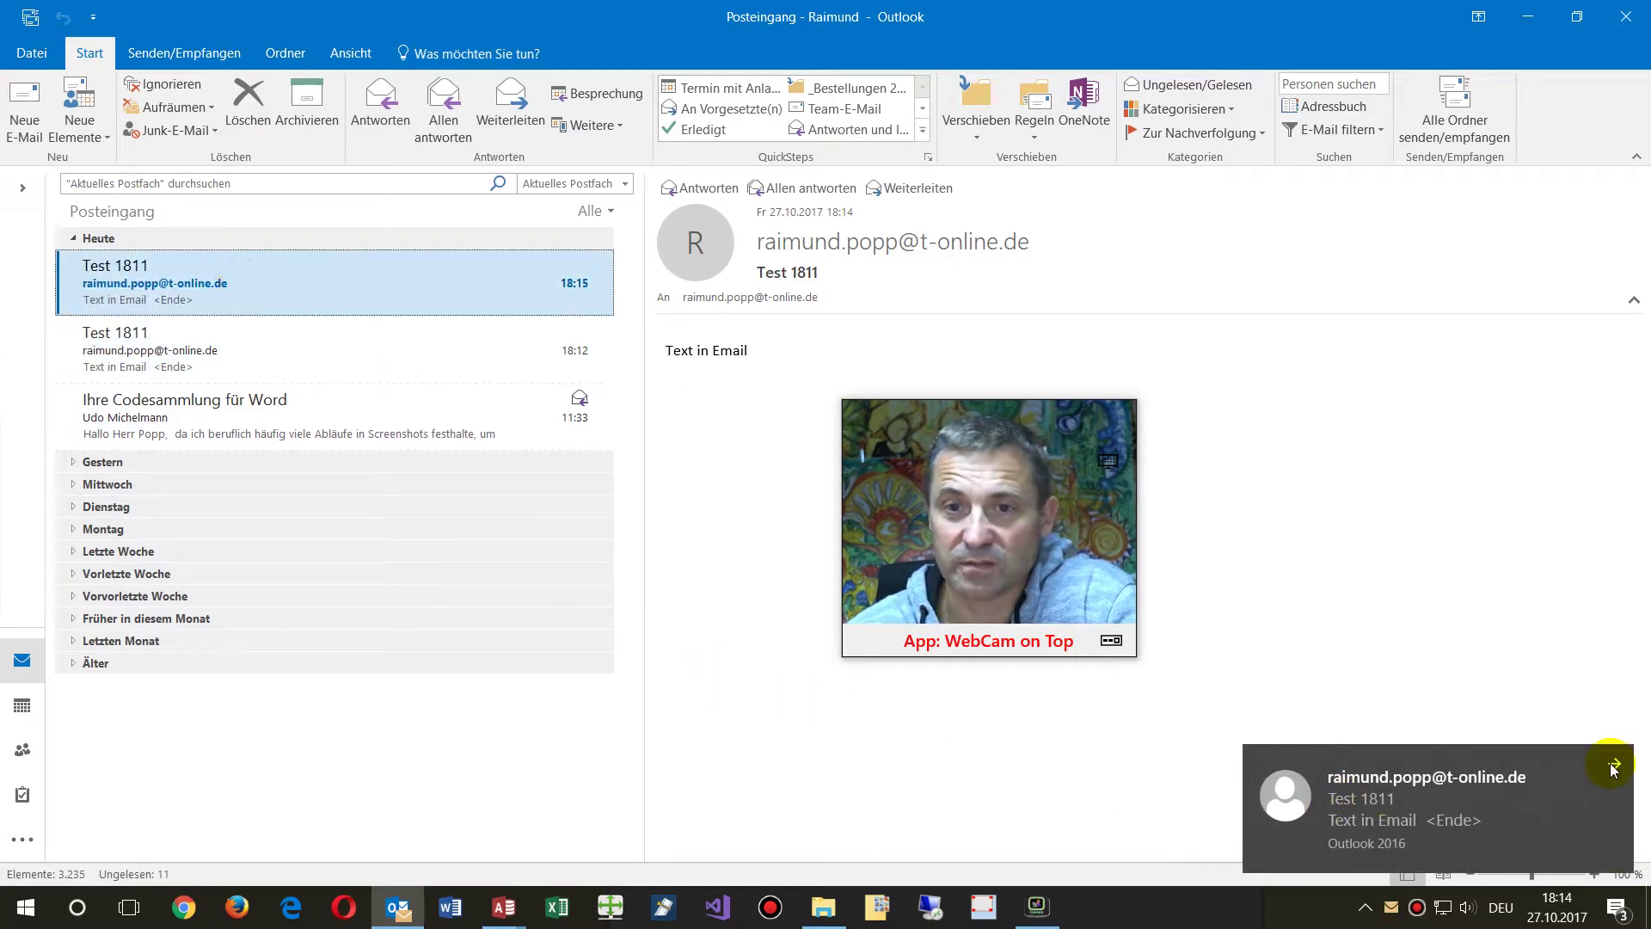
{"action": "left_click", "coordinate": [1632, 18]}
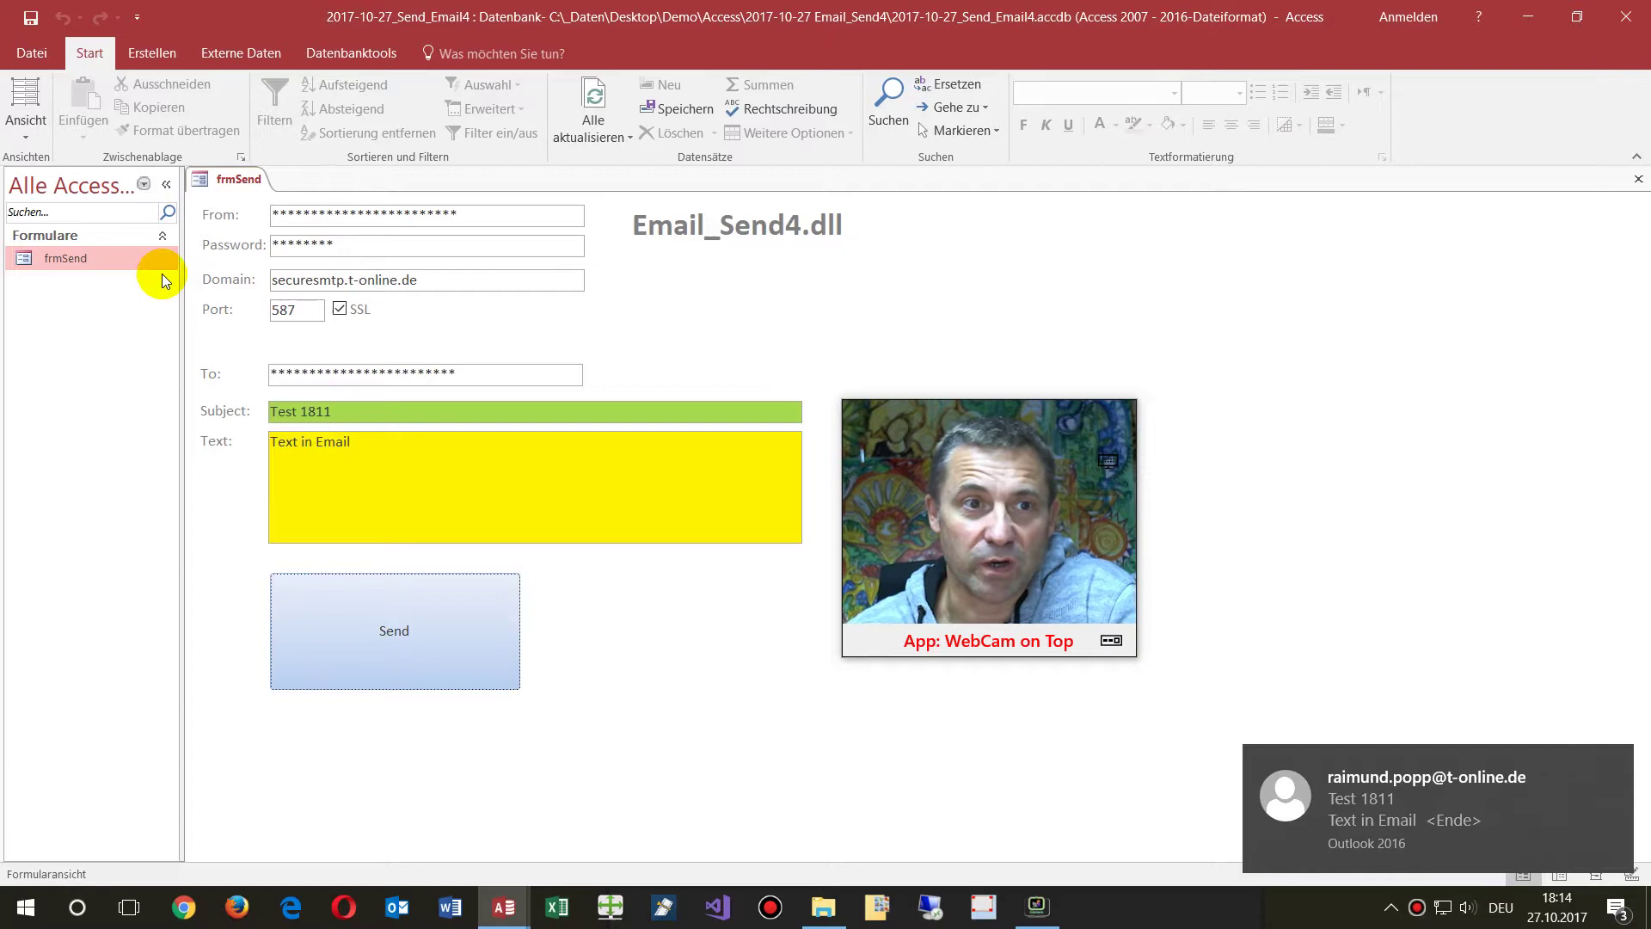
Step: Show the 2017-10-27 Email_Send4 folder in File Explorer and select Email_Send4.dll
{"action": "right_click", "coordinate": [600, 584]}
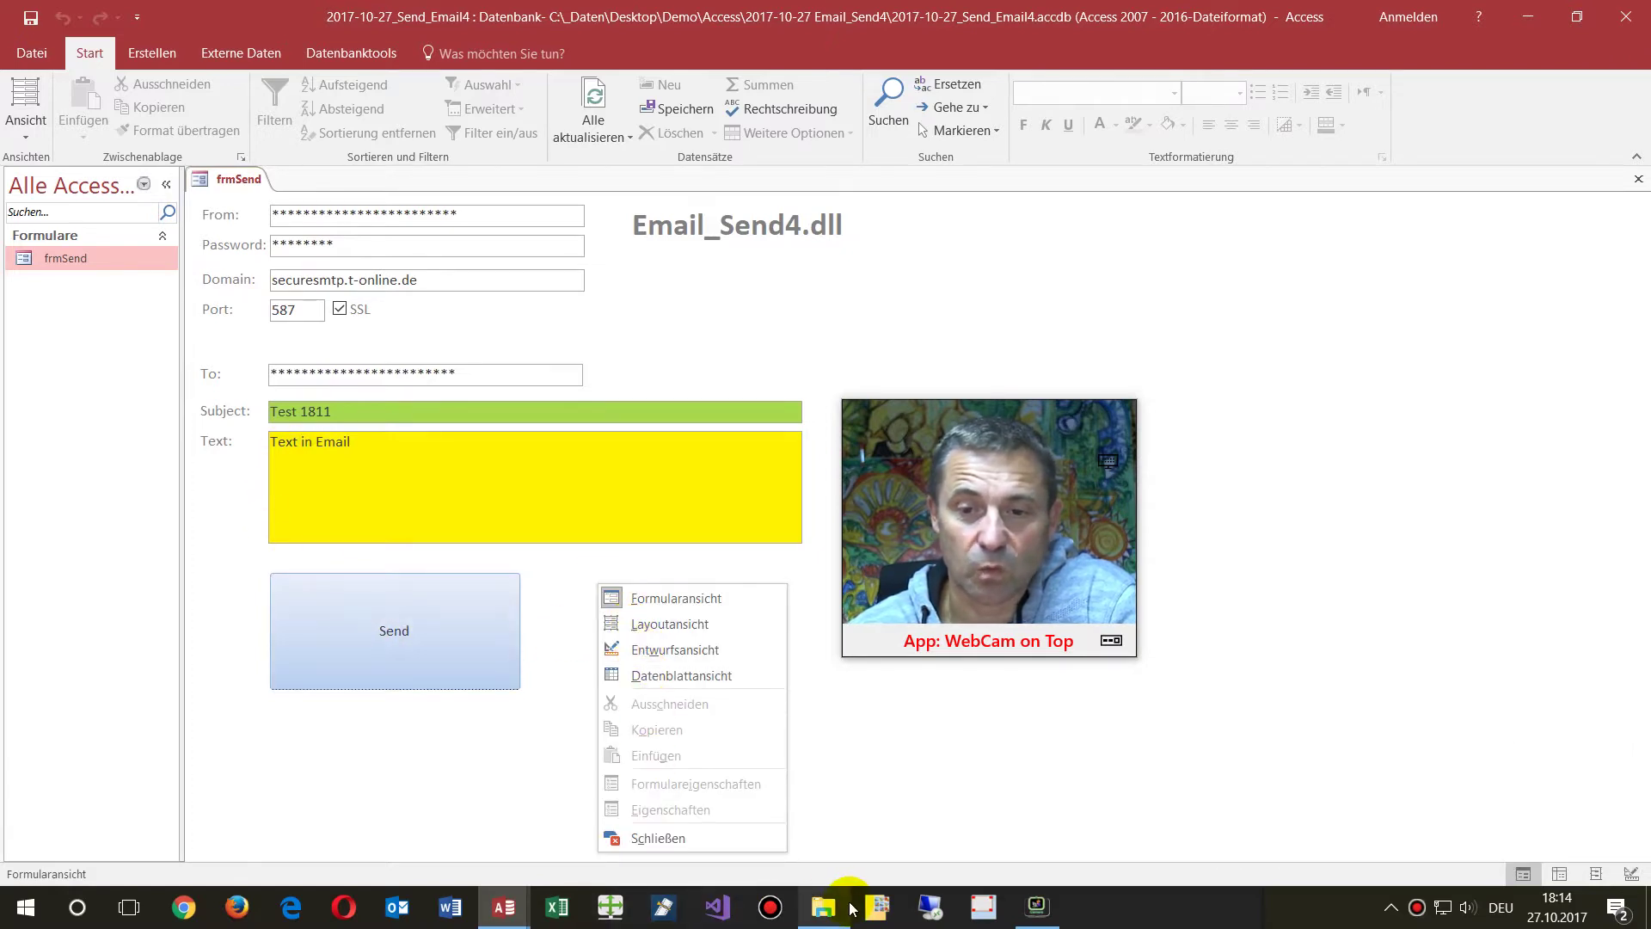
{"action": "left_click", "coordinate": [824, 908]}
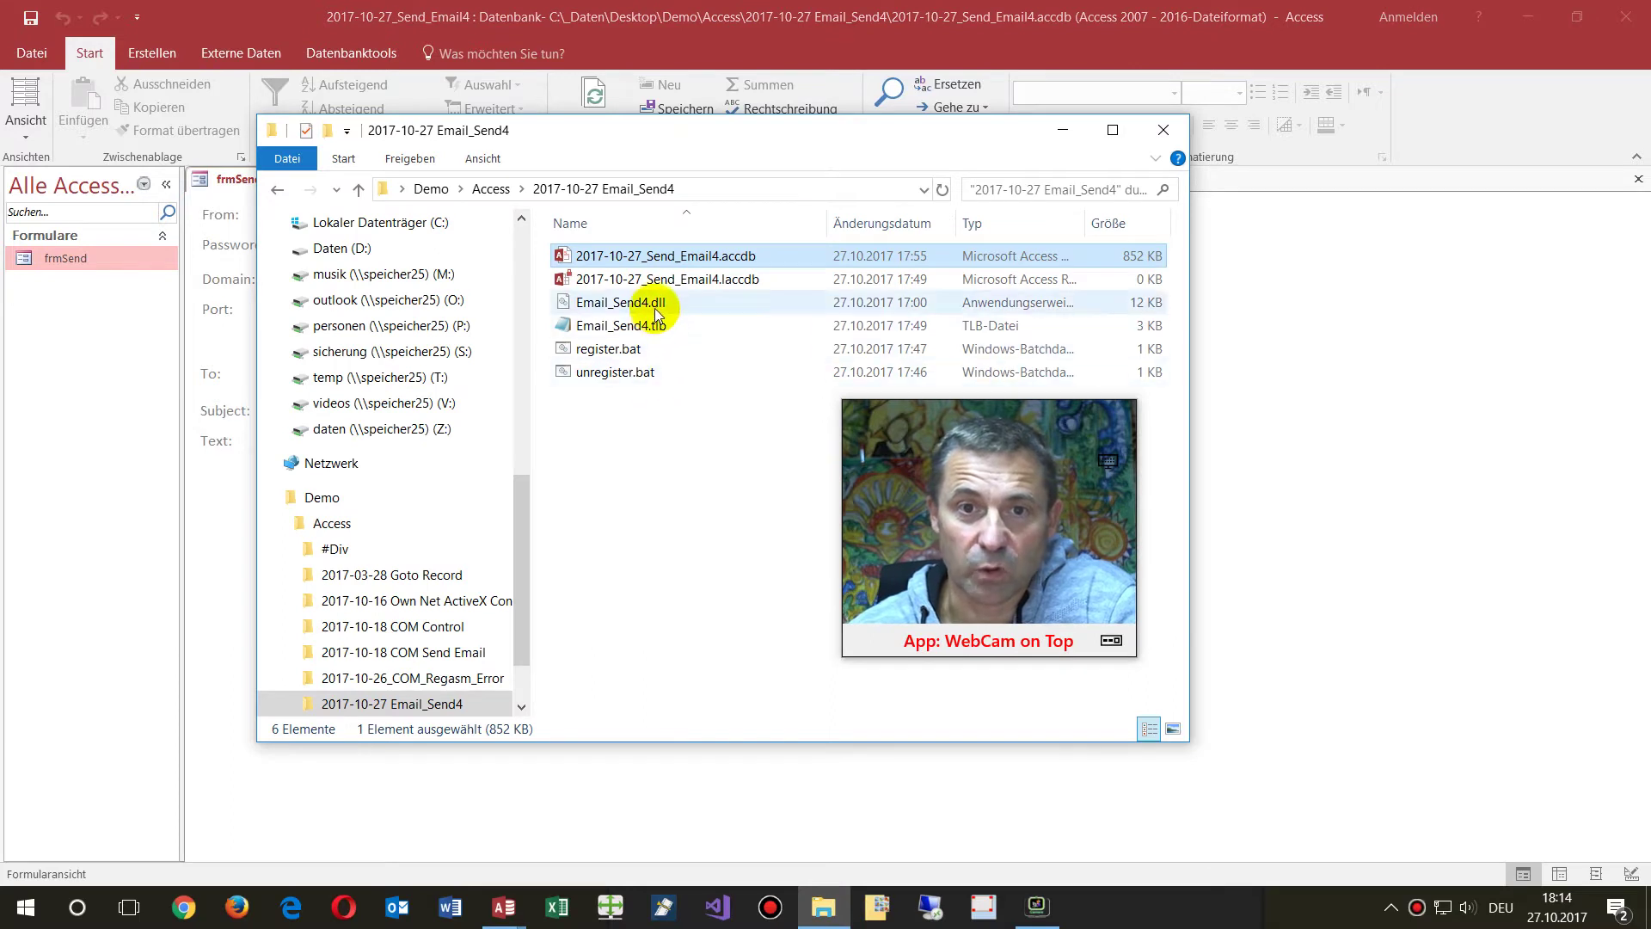
{"action": "mouse_move", "coordinate": [621, 302]}
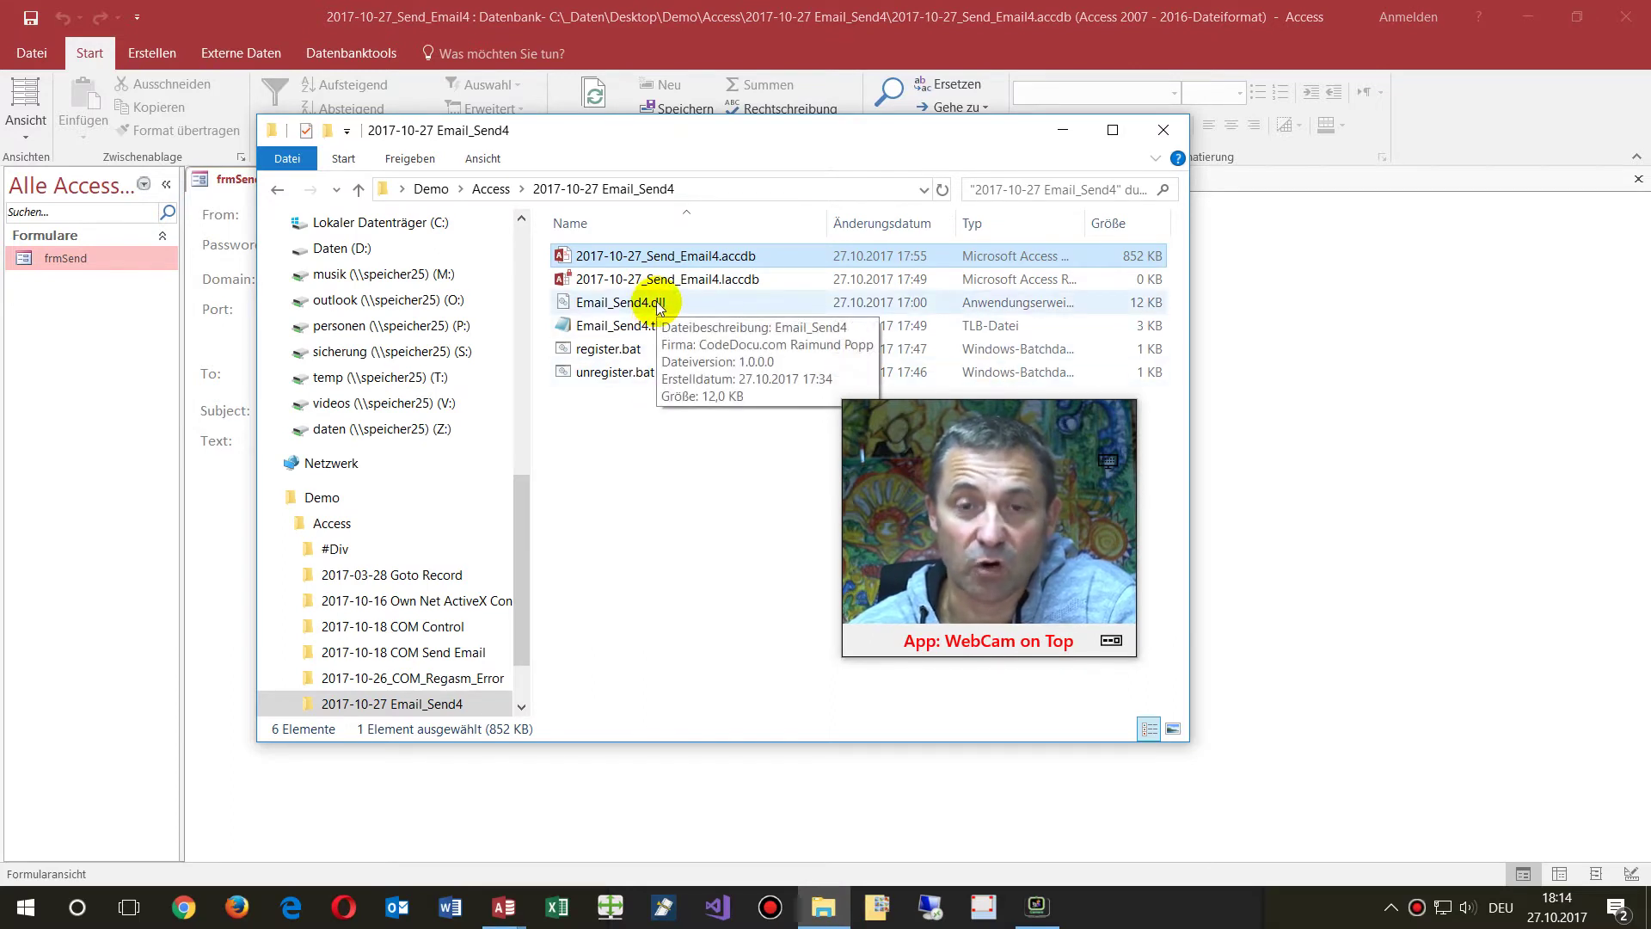
{"action": "left_click", "coordinate": [659, 304]}
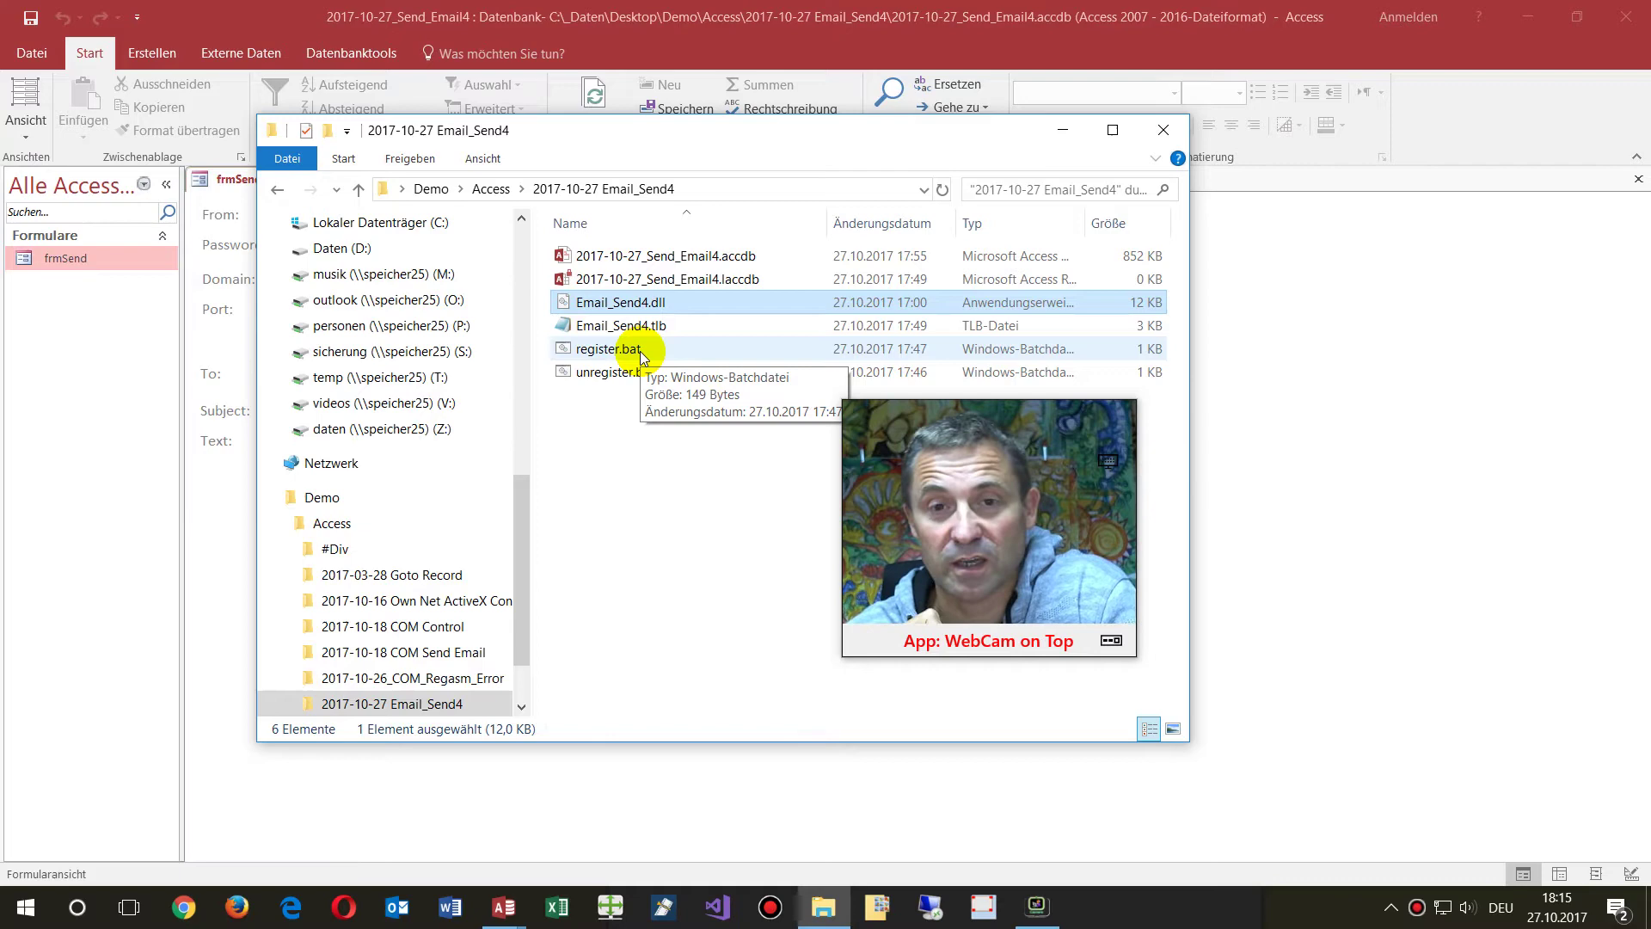
Step: Switch frmSend to design view (Entwurfsansicht) and open the Send button's event code
{"action": "left_click", "coordinate": [576, 813]}
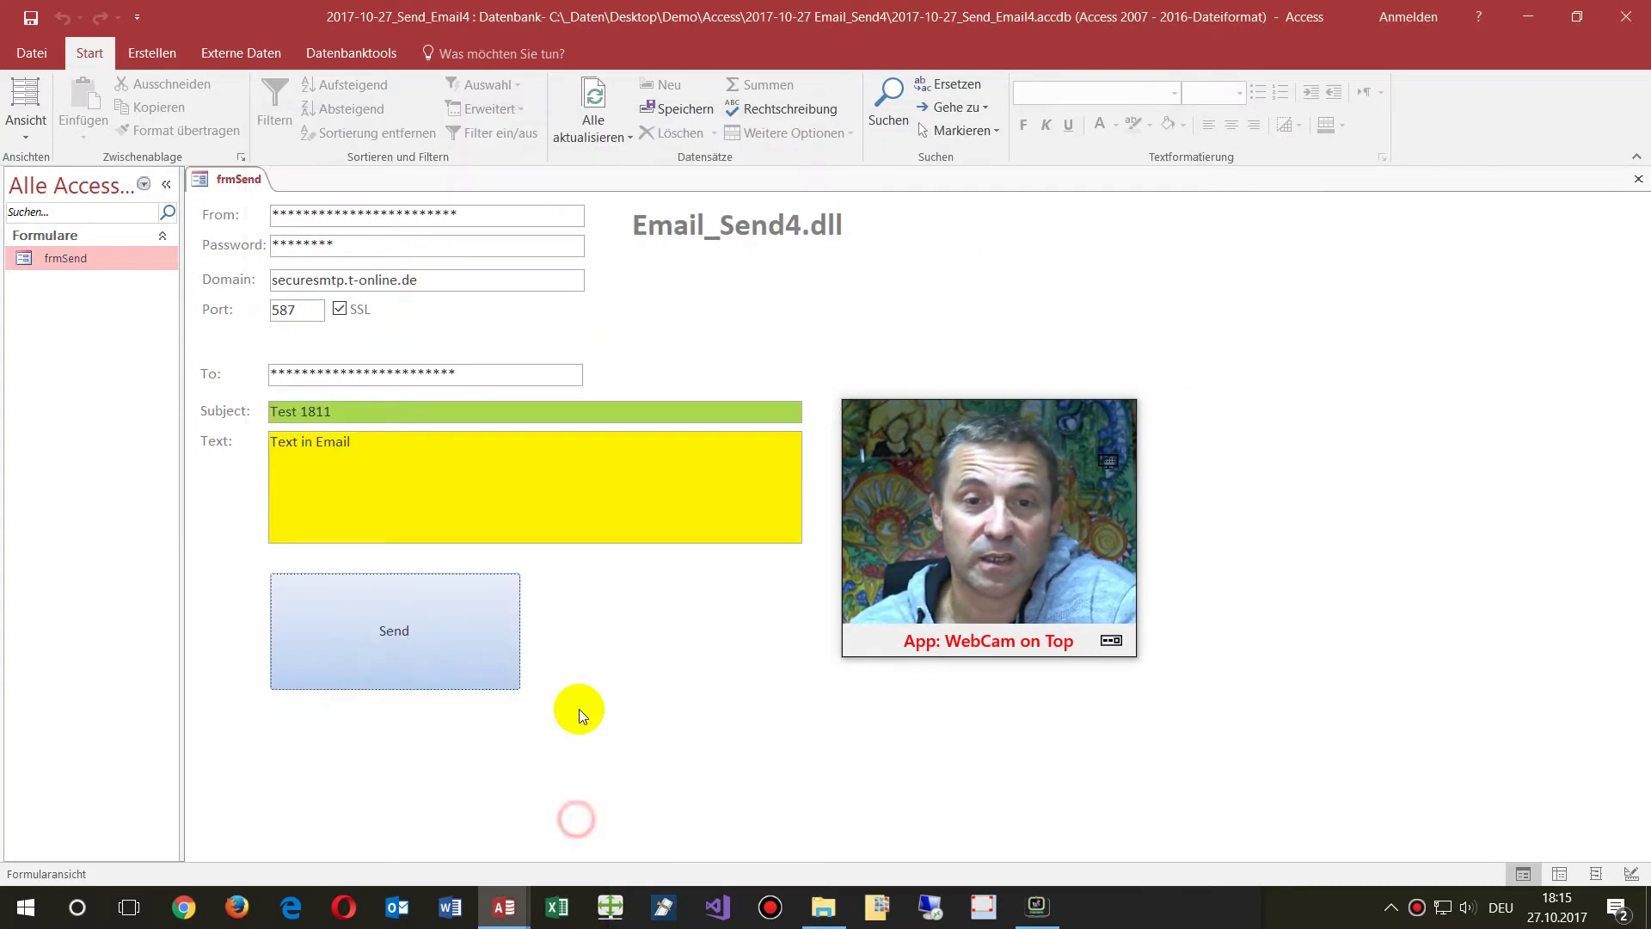
{"action": "right_click", "coordinate": [559, 578]}
{"action": "left_click", "coordinate": [617, 643]}
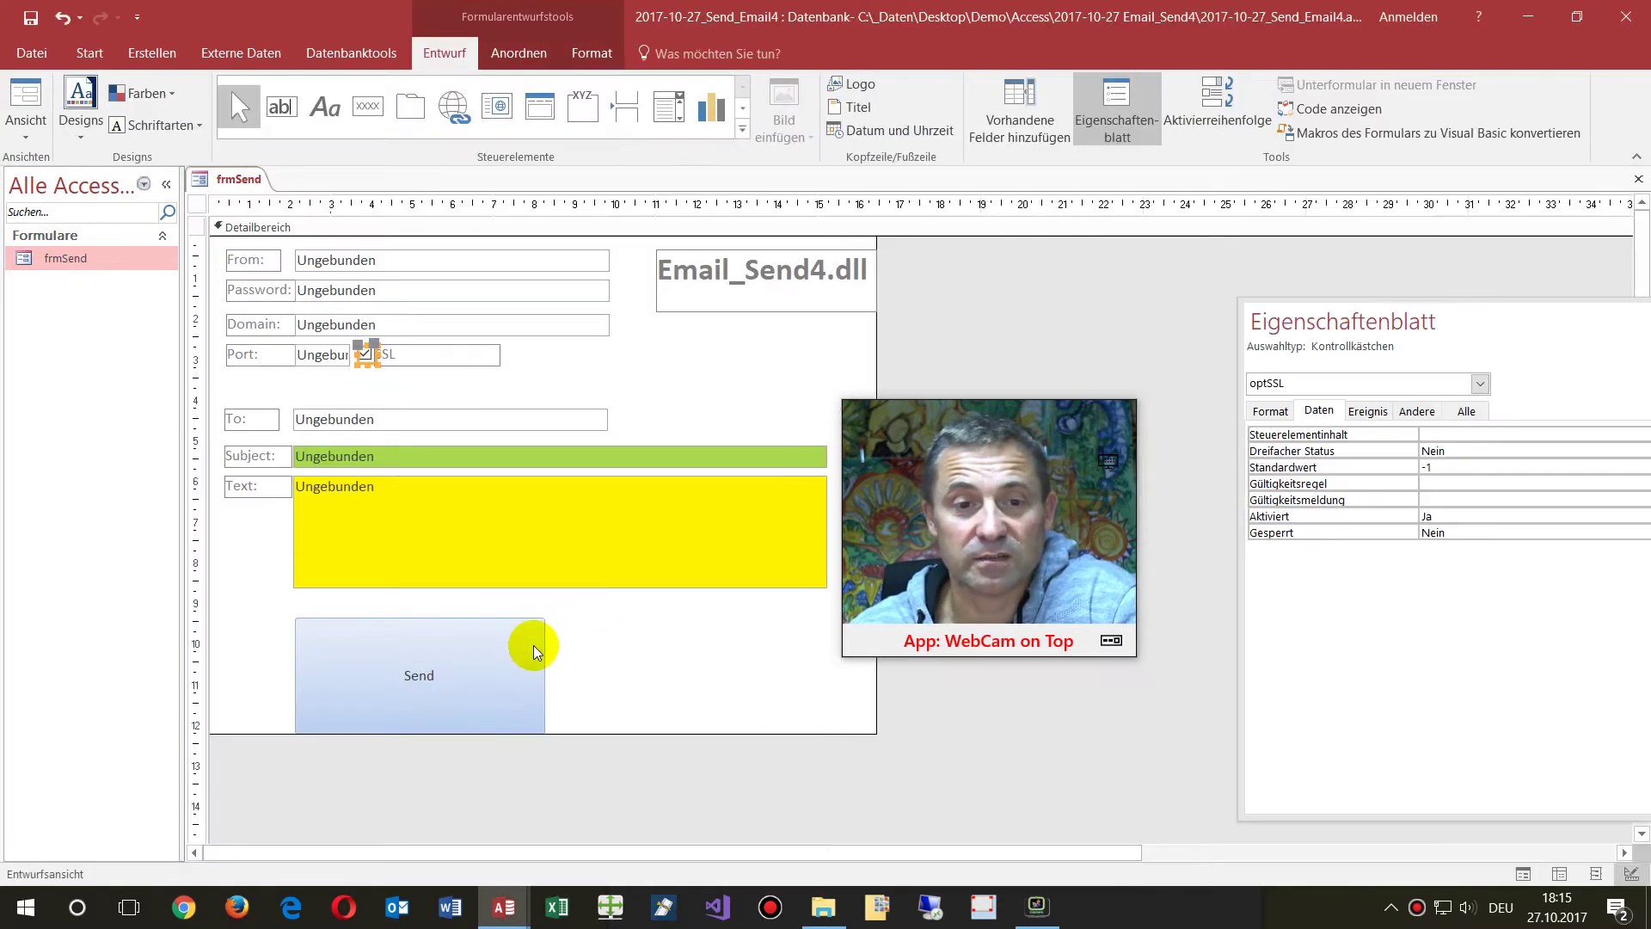
{"action": "right_click", "coordinate": [534, 645]}
{"action": "left_click", "coordinate": [593, 237]}
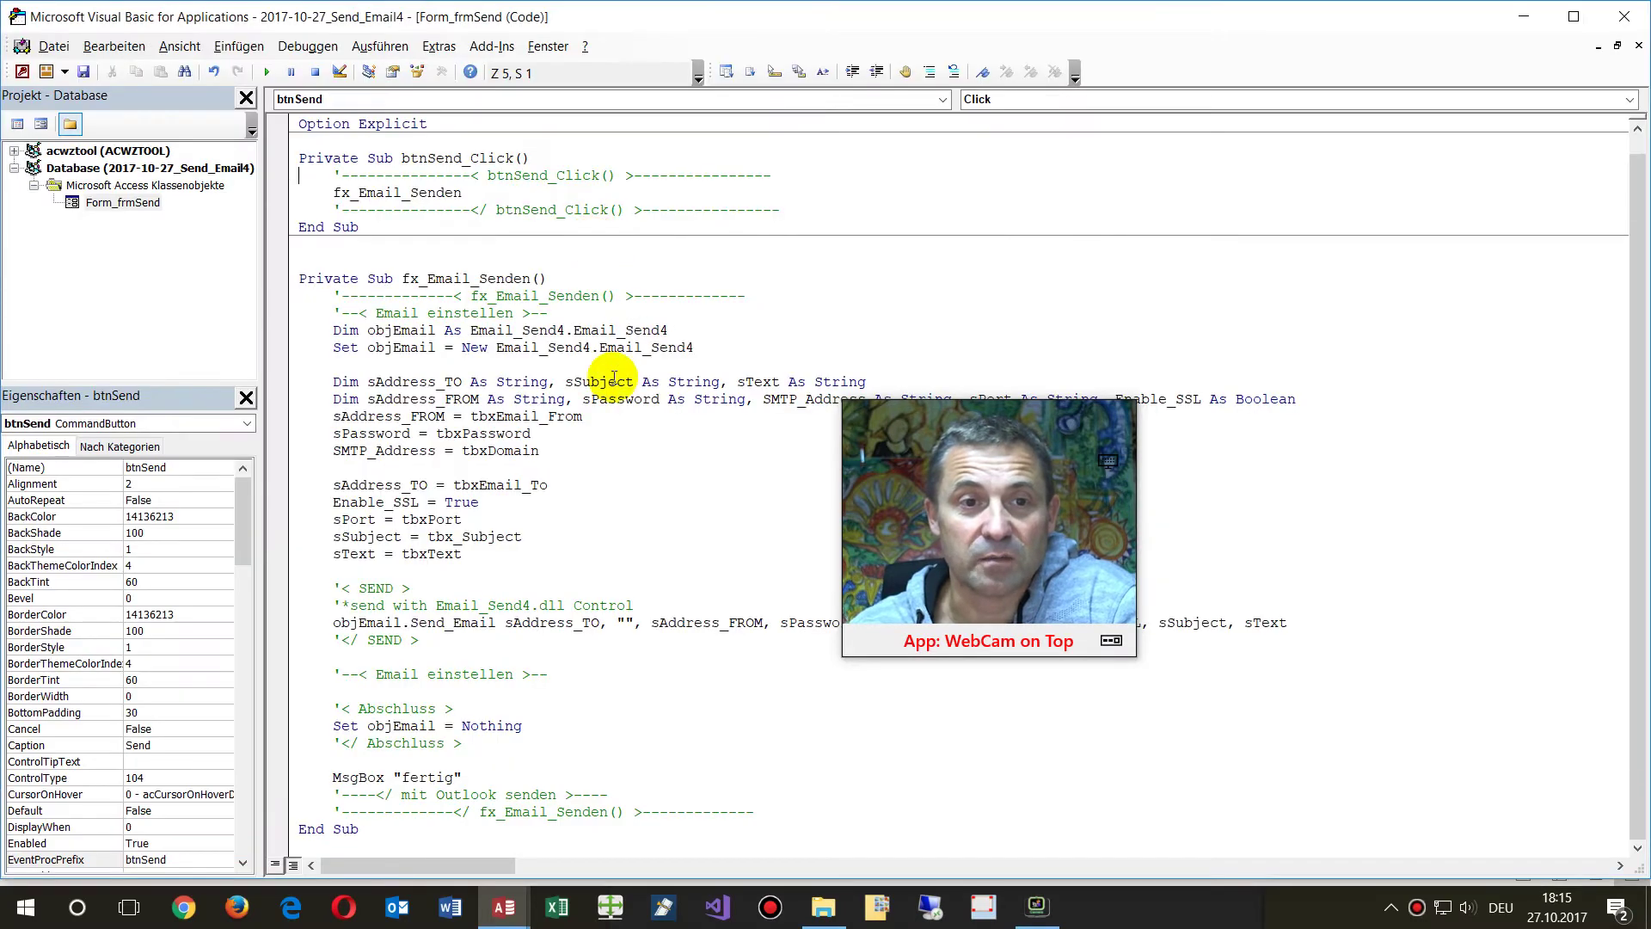
Step: Review sAddress_FROM, sPassword, SMTP_Address, sText and the Send_Email call, then minimize VBA
{"action": "double_click", "coordinate": [402, 417]}
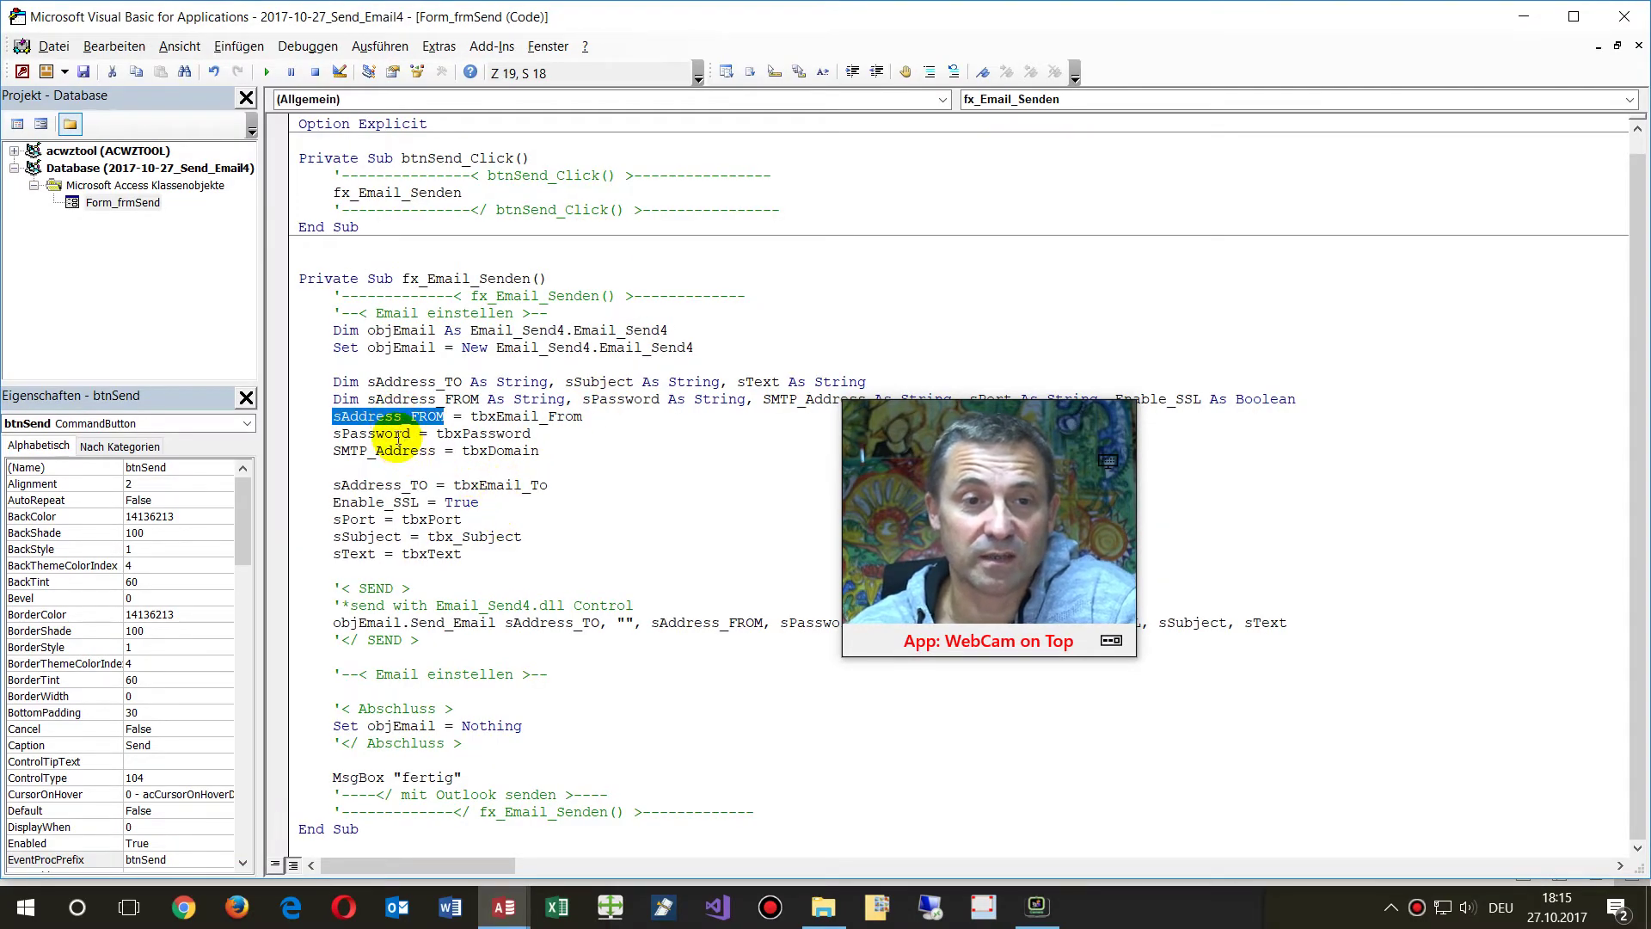
{"action": "double_click", "coordinate": [395, 435]}
{"action": "double_click", "coordinate": [391, 451]}
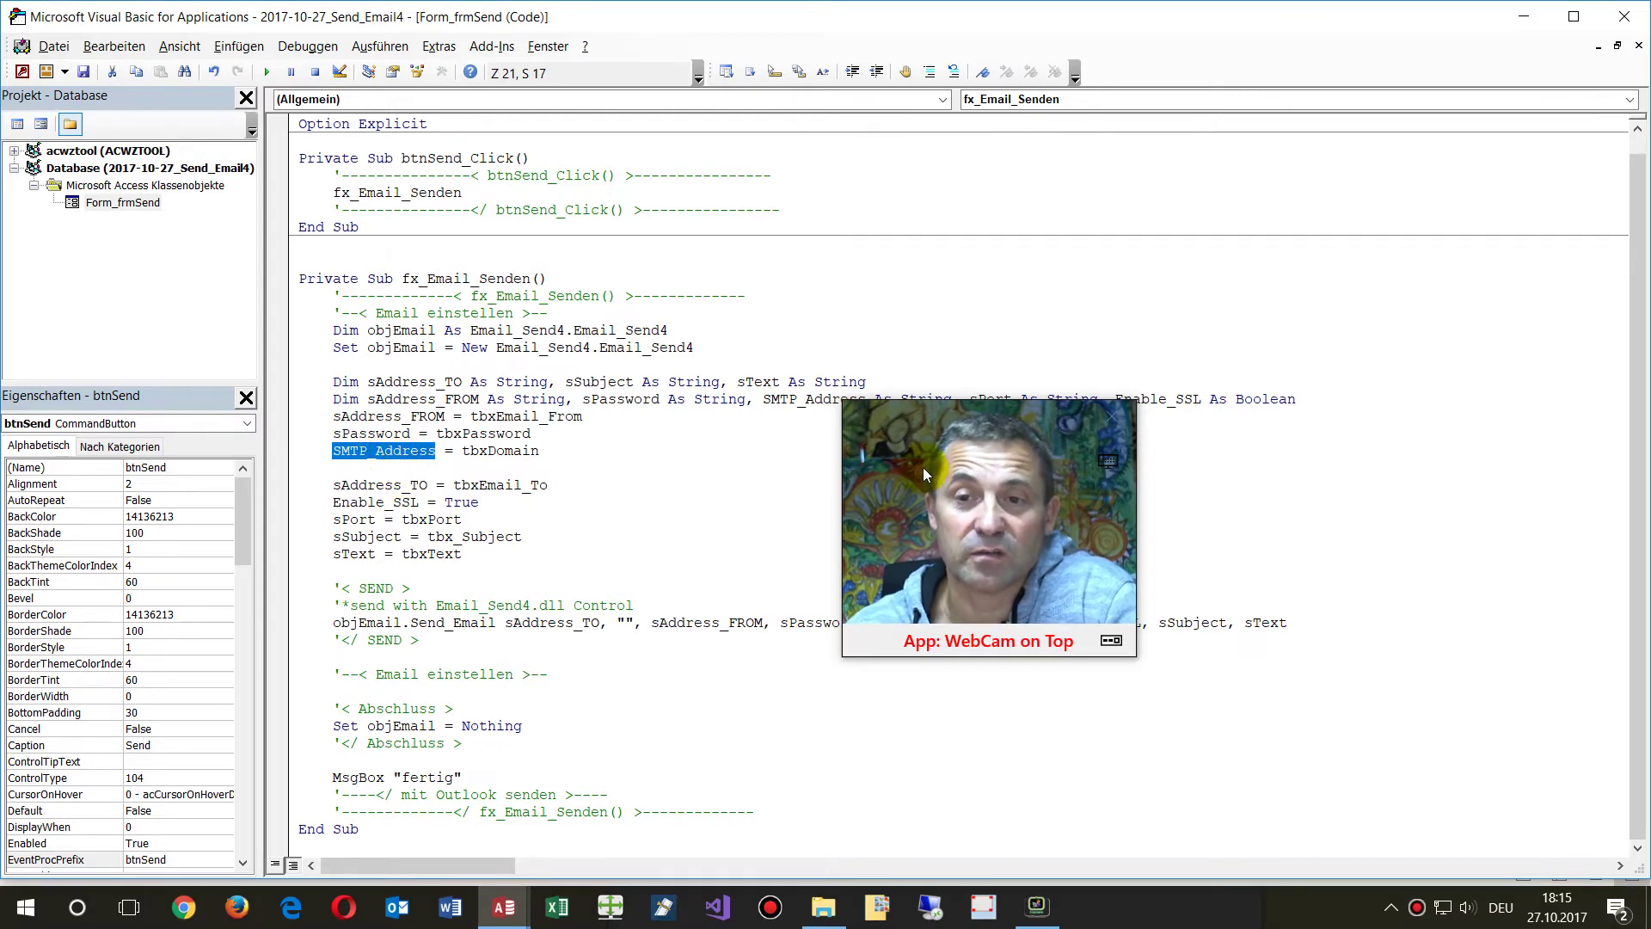
{"action": "left_click_drag", "start_coordinate": [885, 420], "coordinate": [725, 323]}
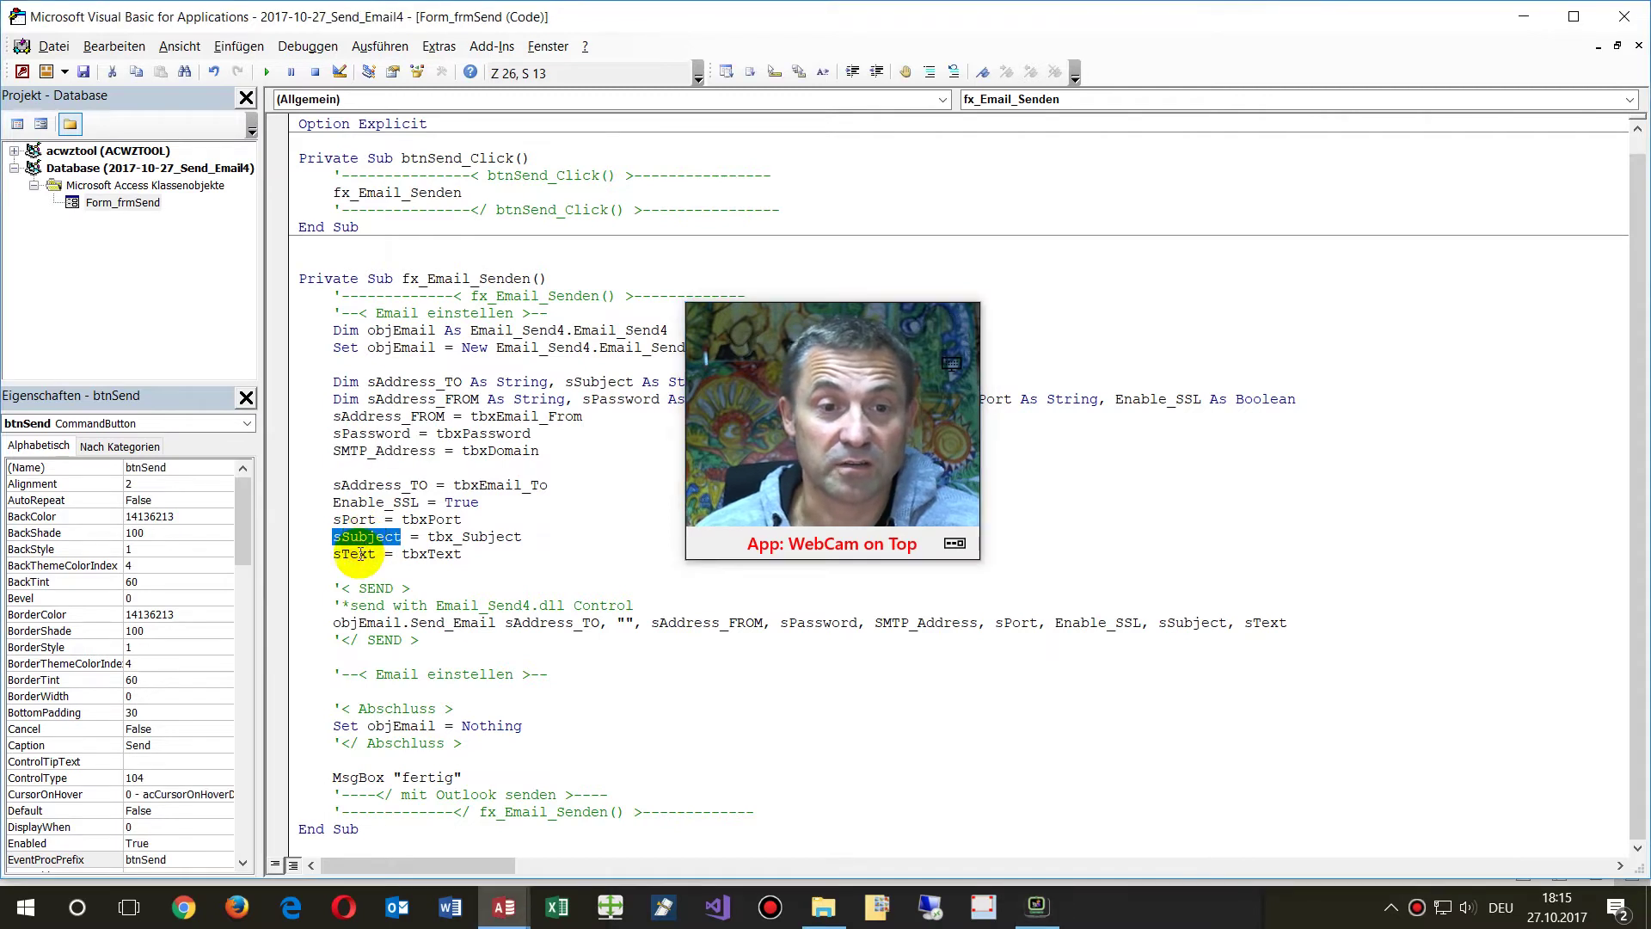
{"action": "left_click", "coordinate": [359, 554]}
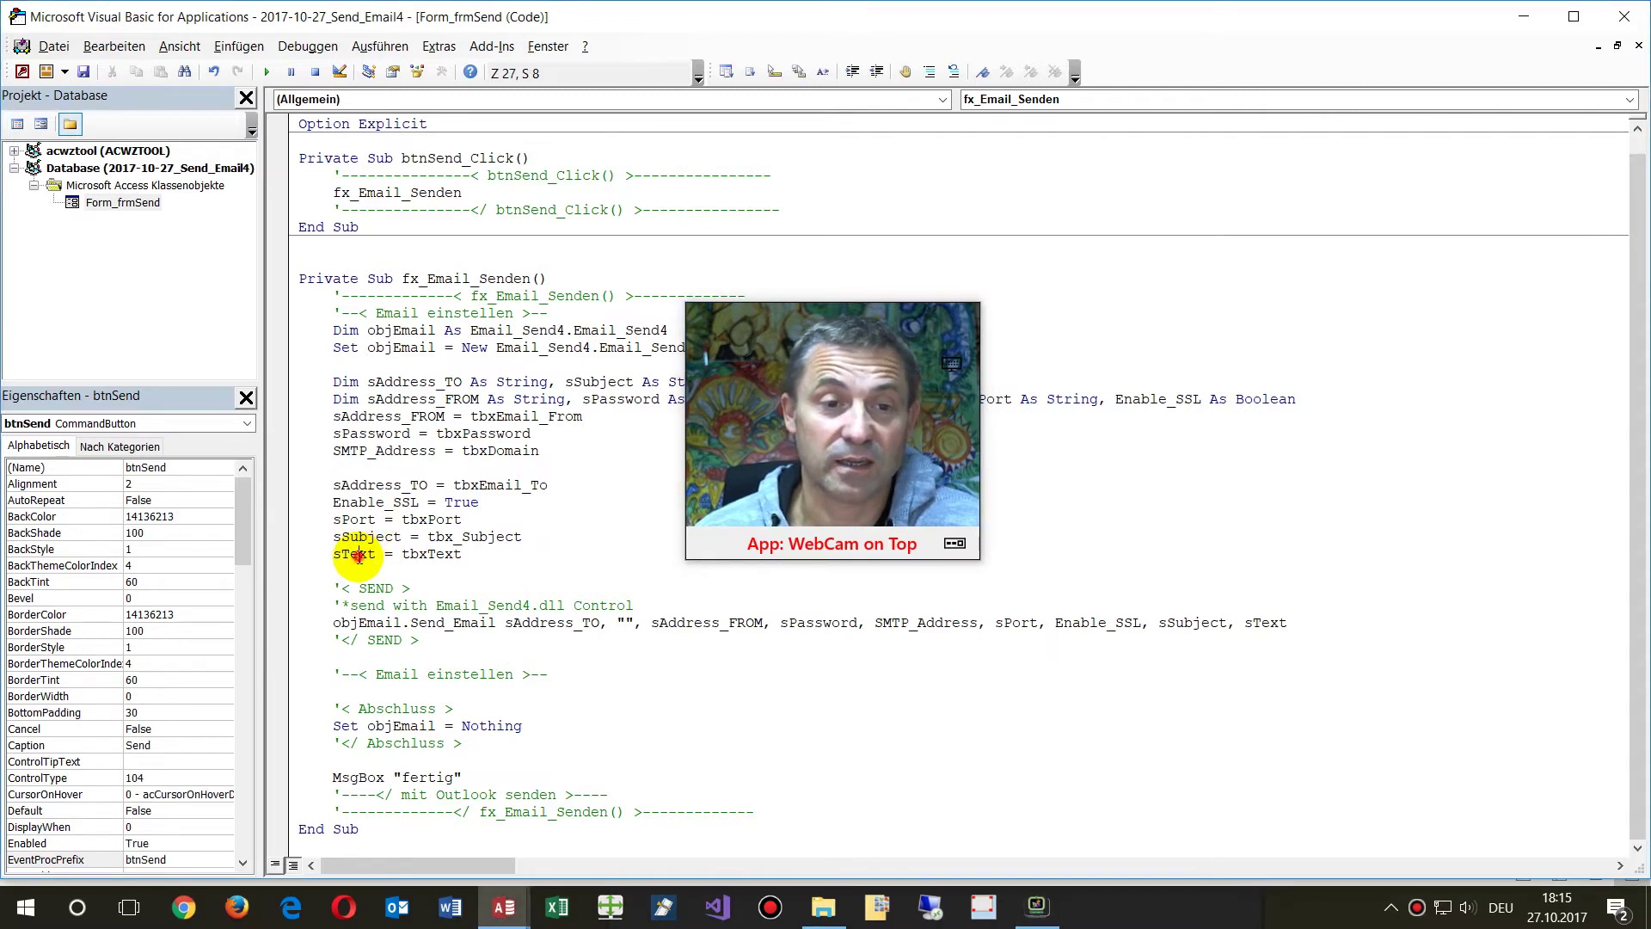
{"action": "double_click", "coordinate": [352, 555]}
{"action": "left_click_drag", "start_coordinate": [333, 622], "coordinate": [1350, 630]}
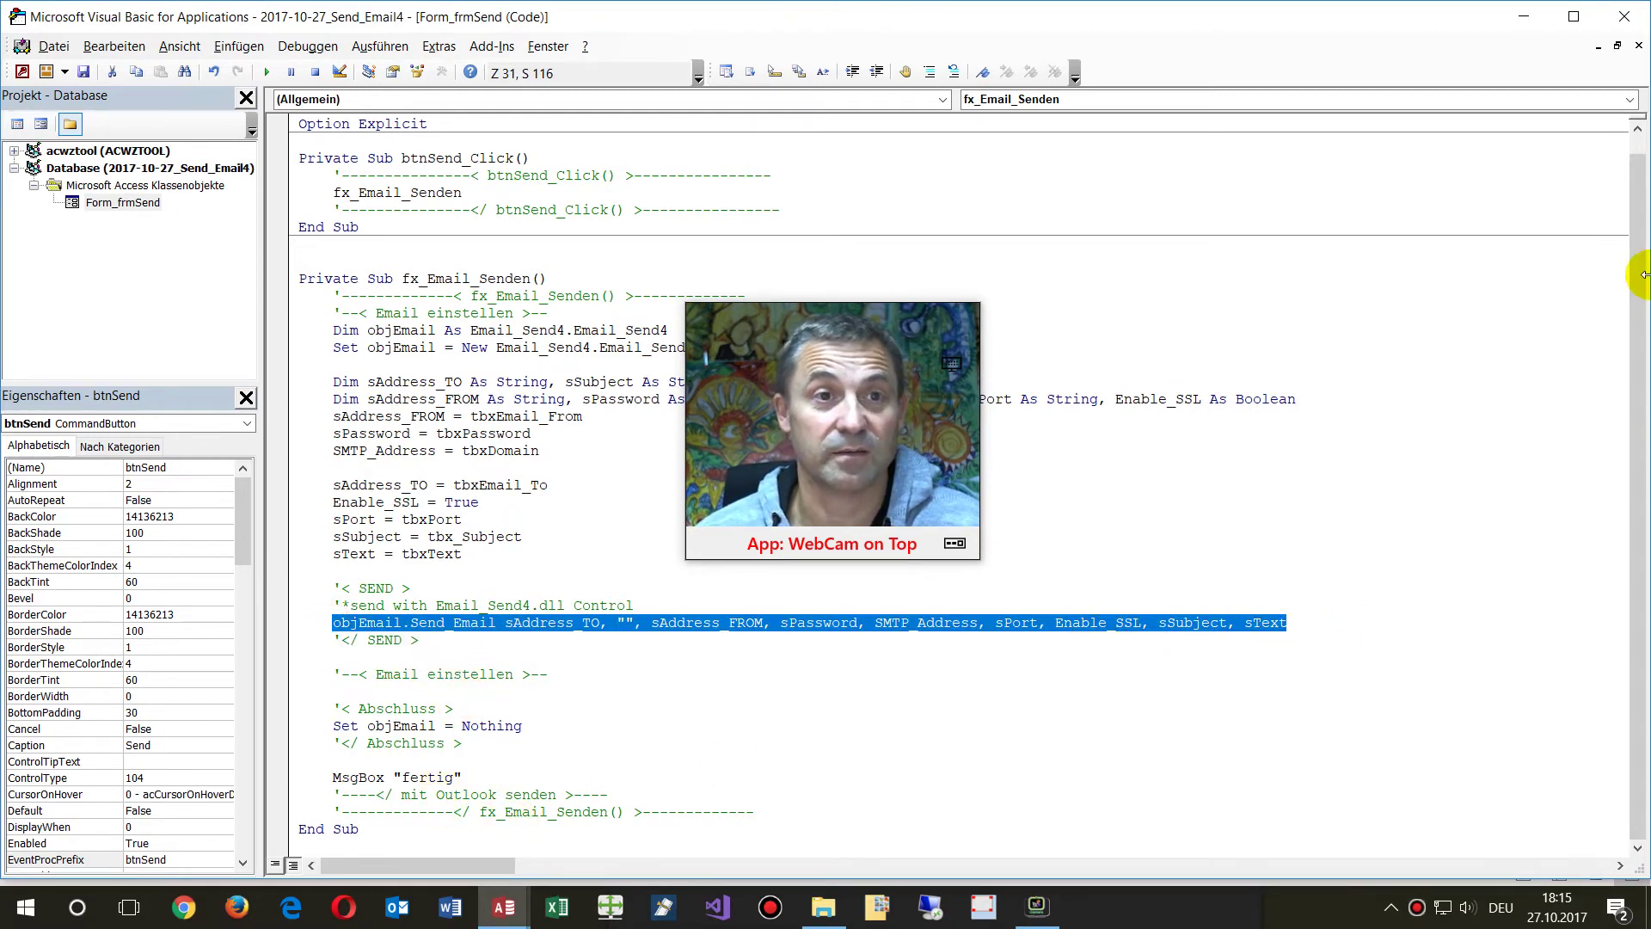
{"action": "left_click", "coordinate": [1528, 17]}
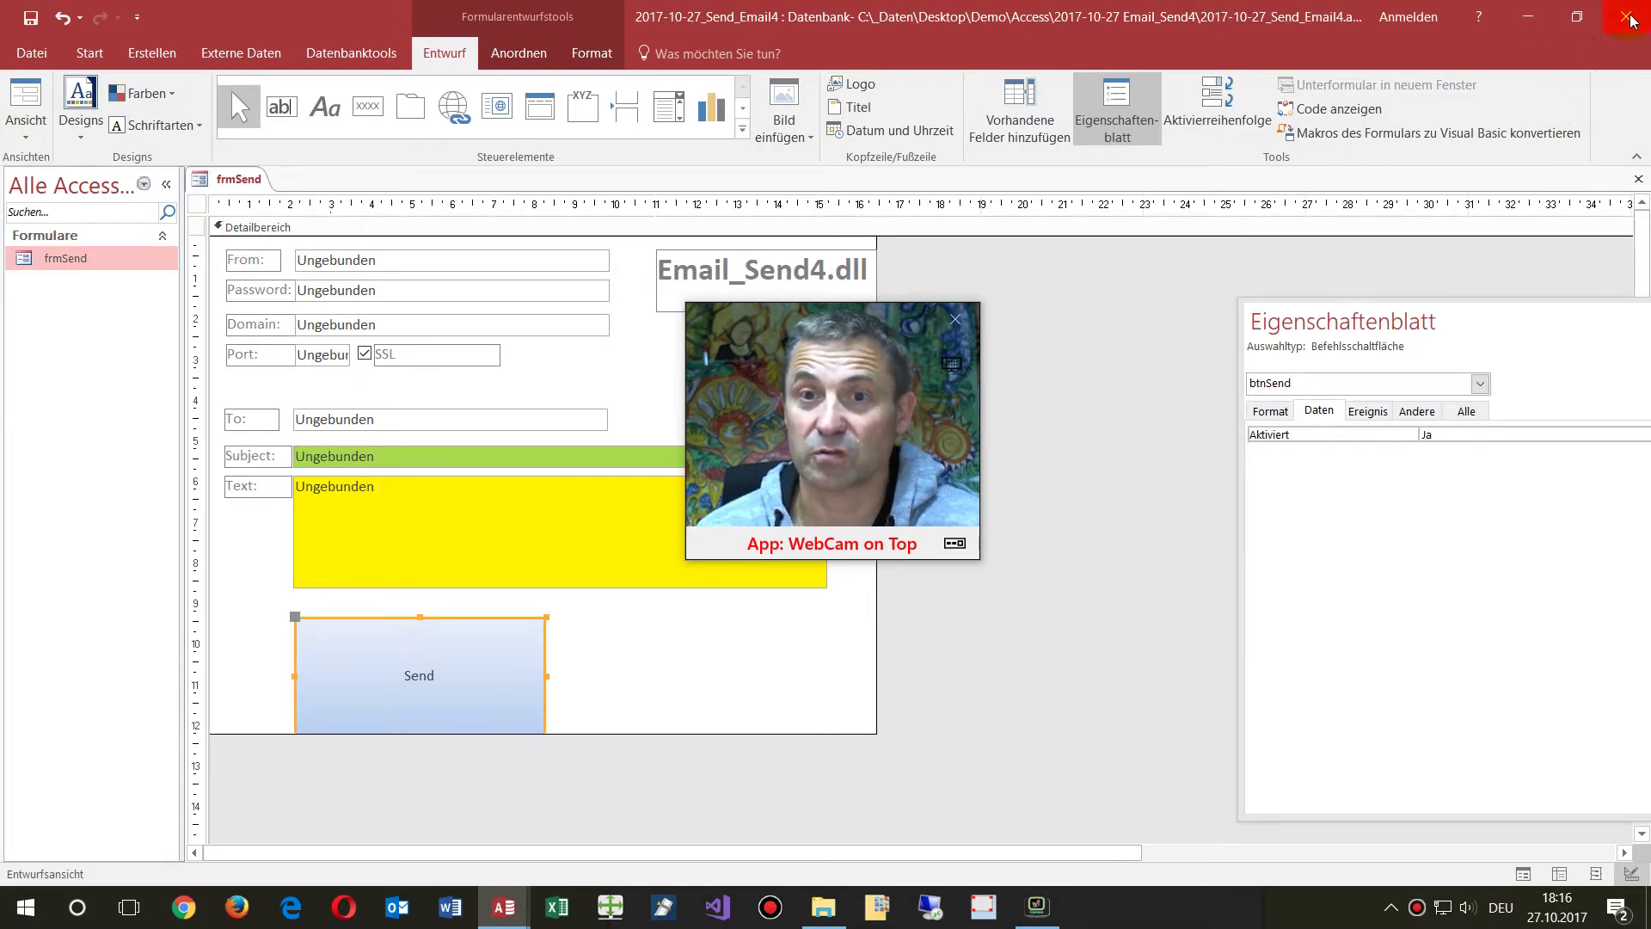
Step: Reopen the Send button's code and inspect the project's library references under Tools
{"action": "left_click", "coordinate": [955, 319]}
{"action": "right_click", "coordinate": [418, 656]}
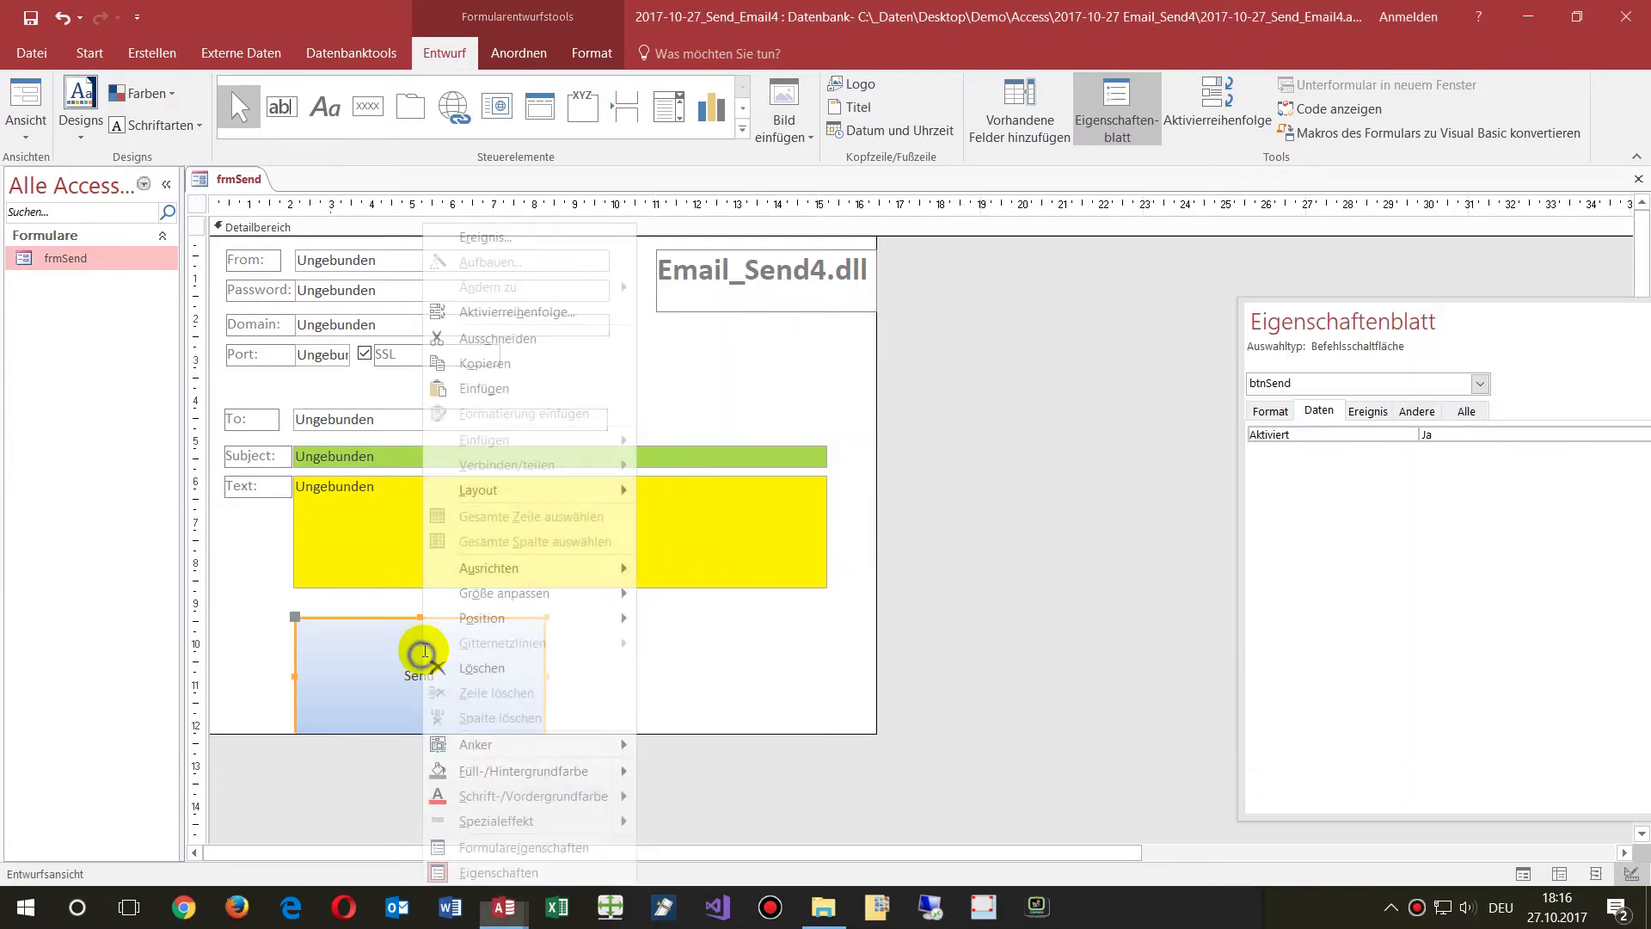
{"action": "left_click", "coordinate": [482, 235]}
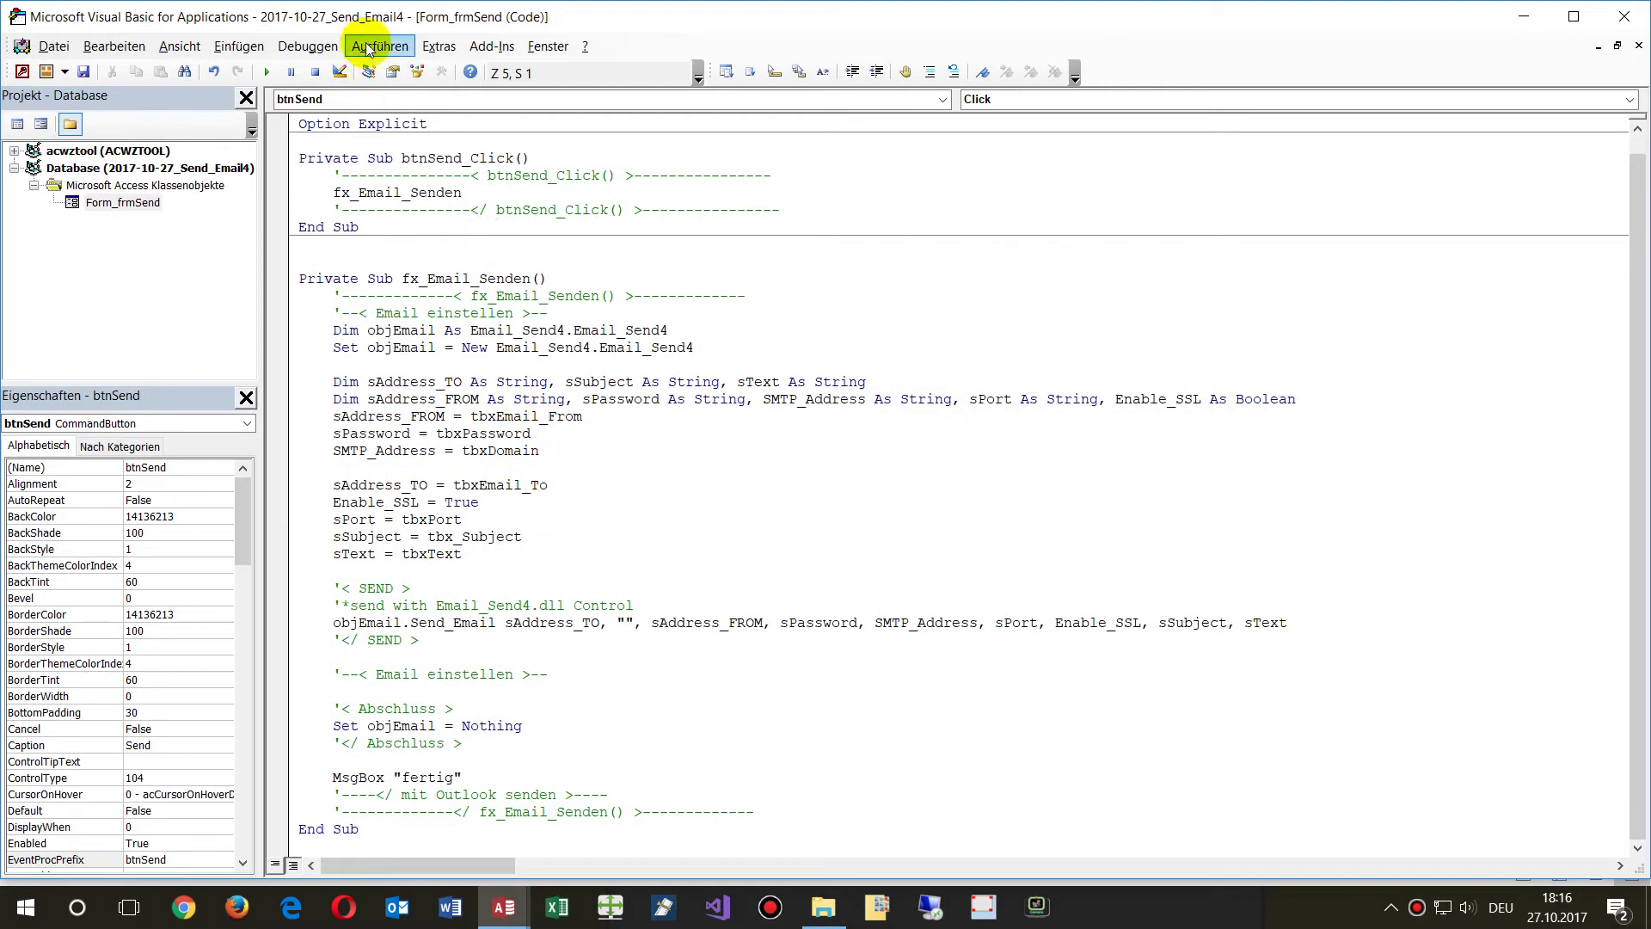
{"action": "left_click", "coordinate": [439, 48]}
{"action": "left_click", "coordinate": [478, 71]}
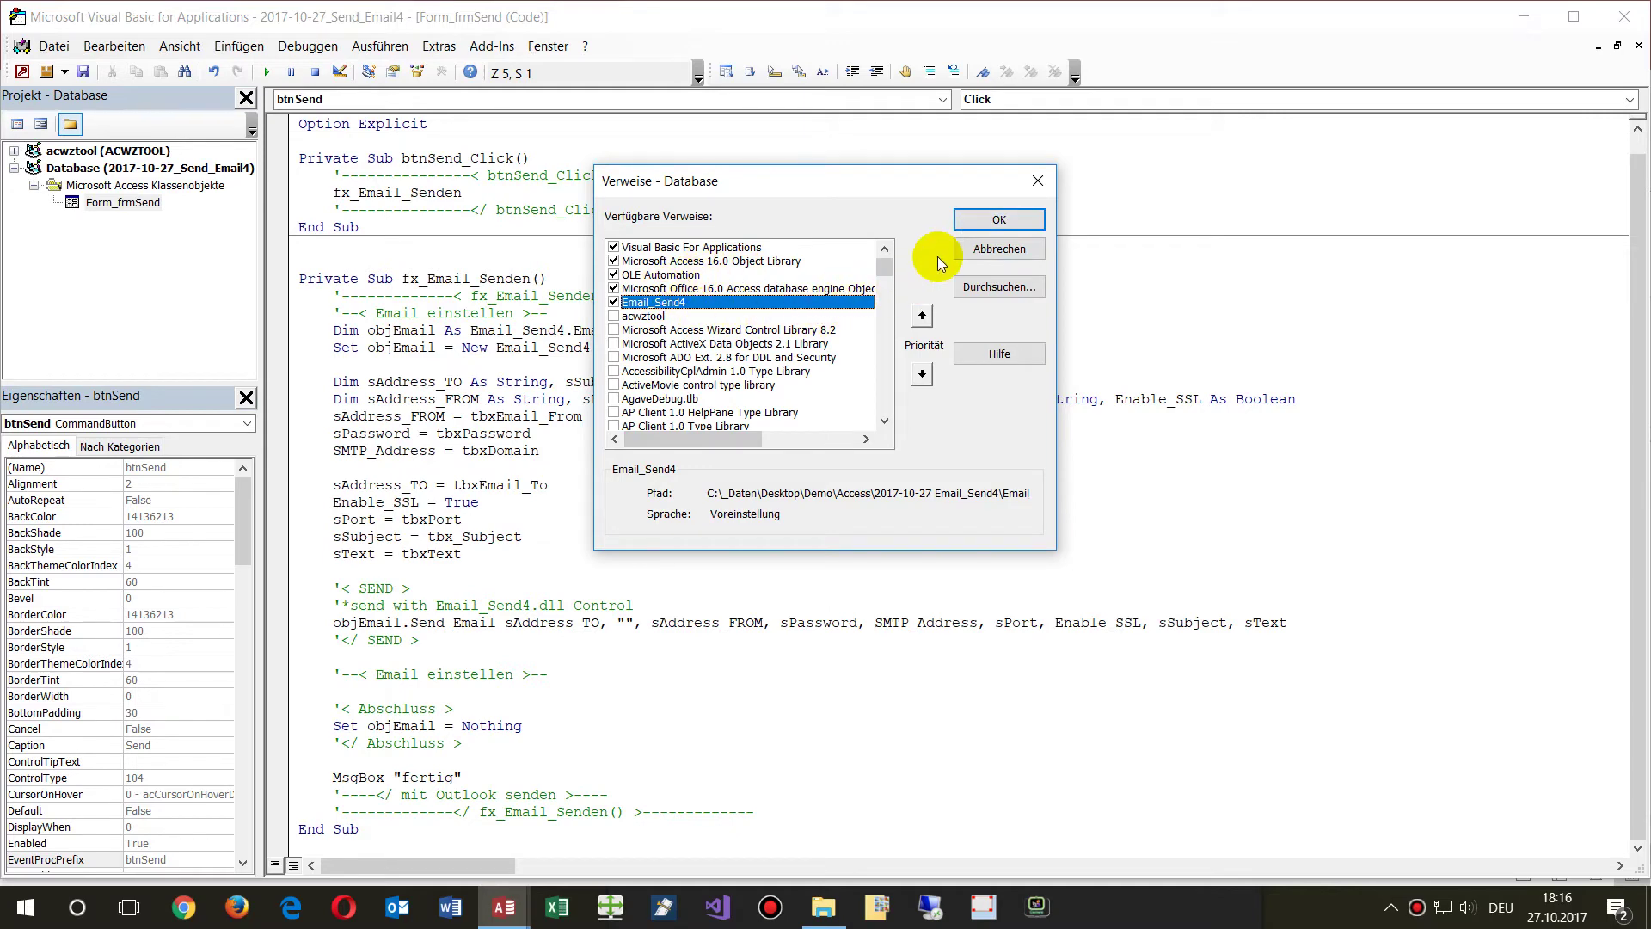
{"action": "left_click_drag", "start_coordinate": [885, 280], "coordinate": [886, 339]}
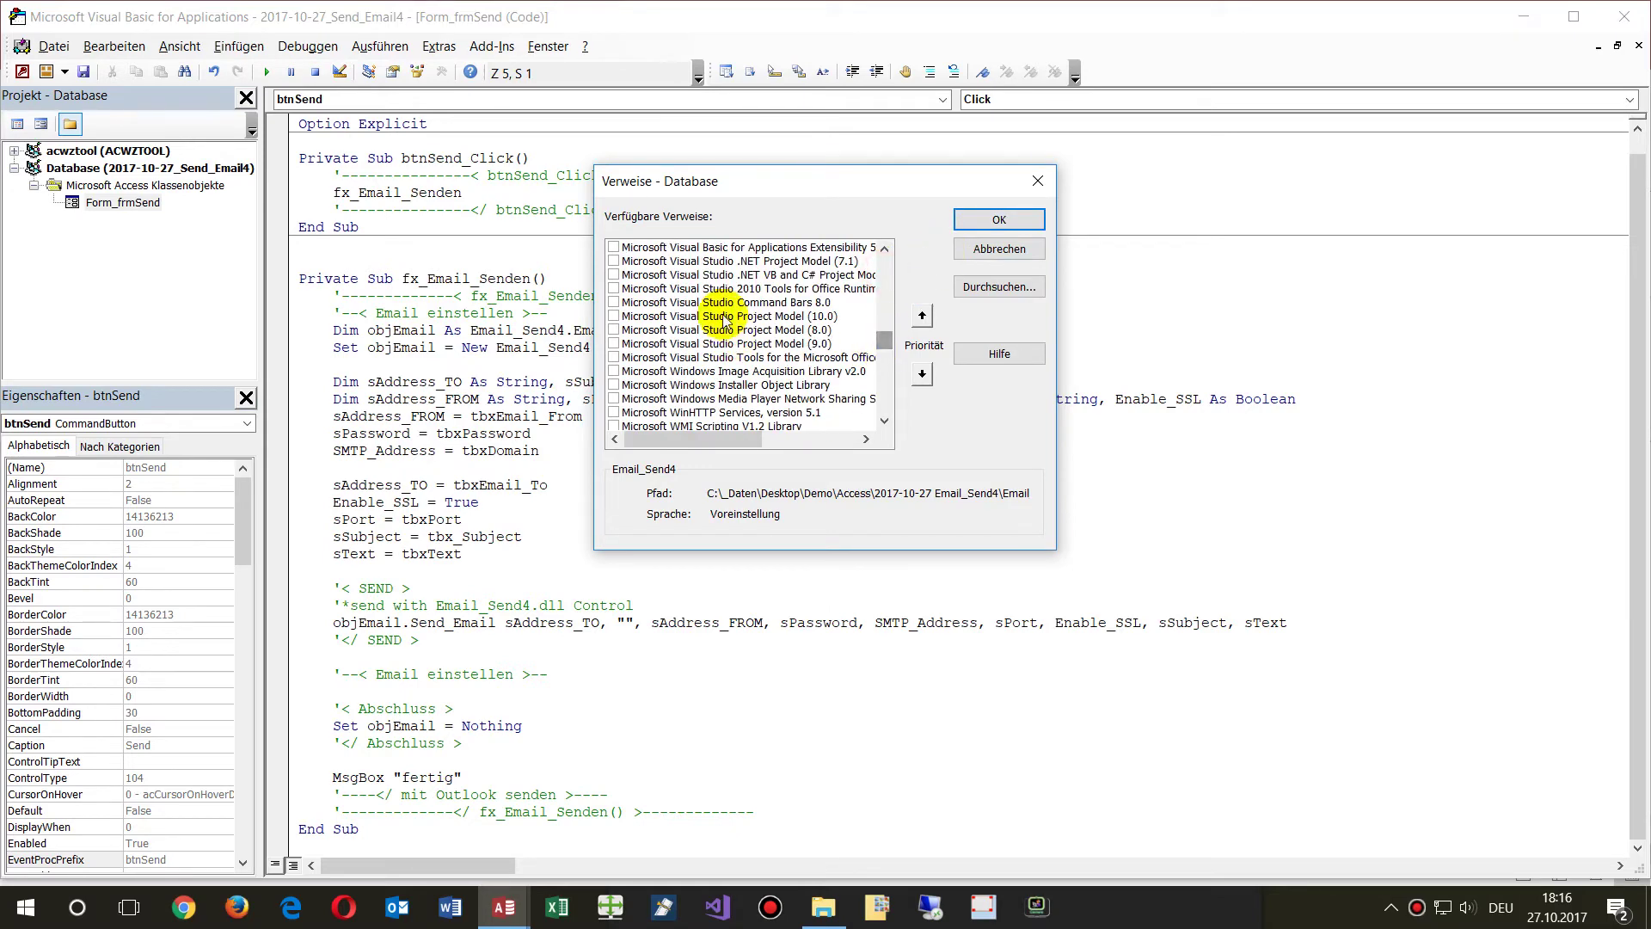
{"action": "left_click", "coordinate": [971, 229]}
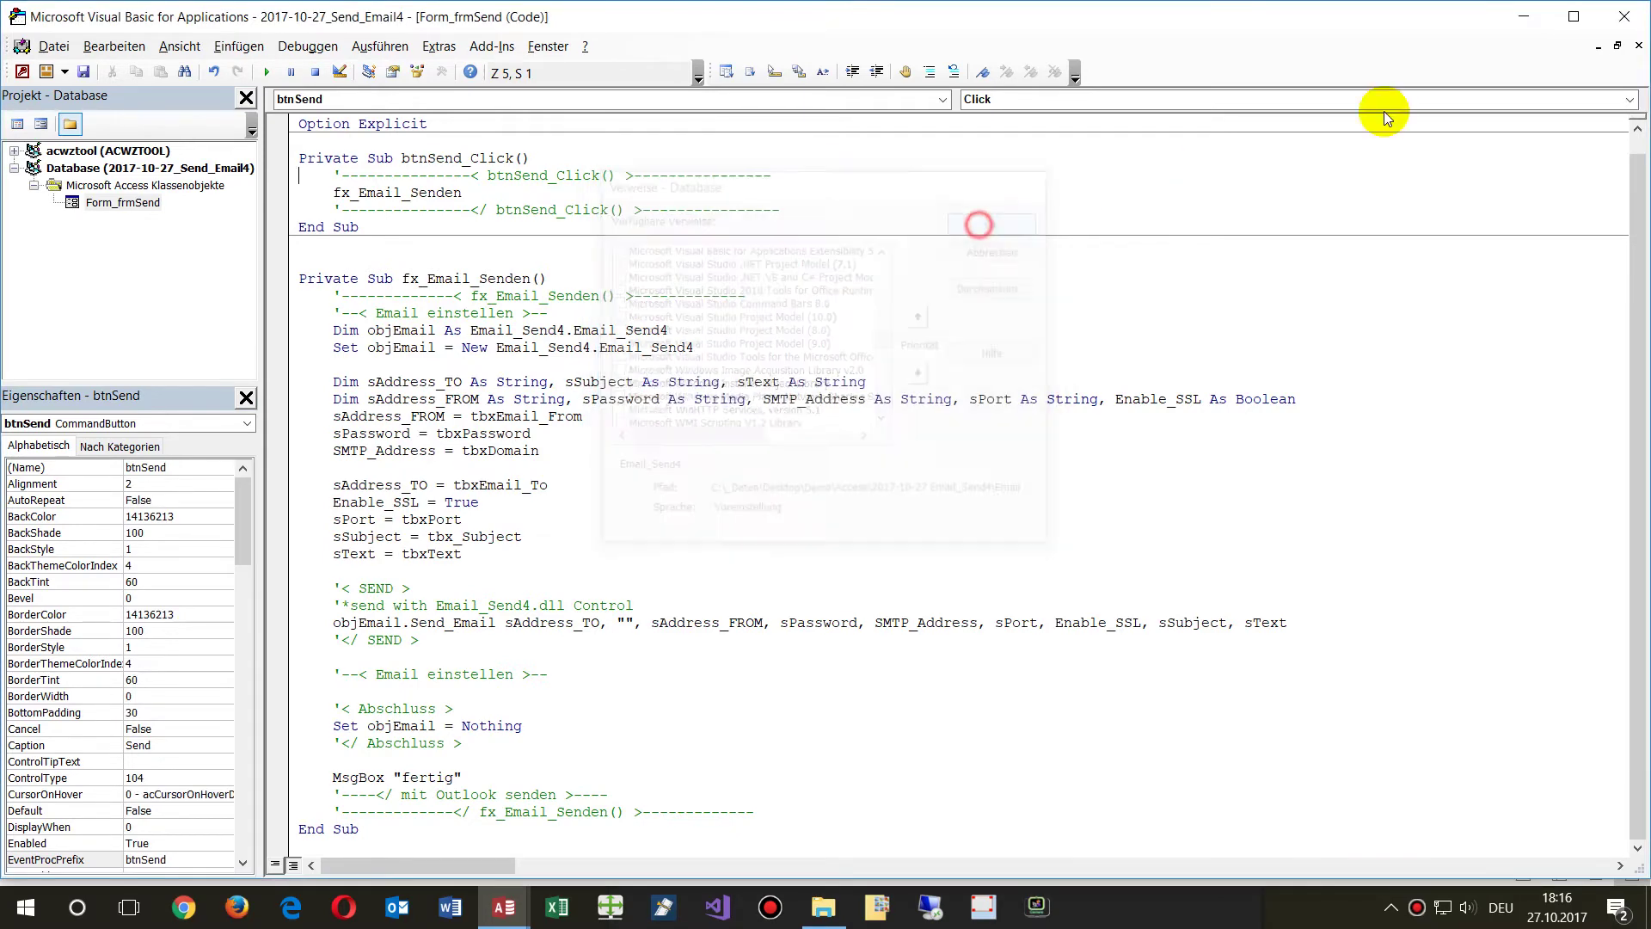
Step: Close the VBA editor and Access, choosing Ja to save the changes
{"action": "left_click", "coordinate": [1625, 16]}
{"action": "left_click", "coordinate": [1644, 9]}
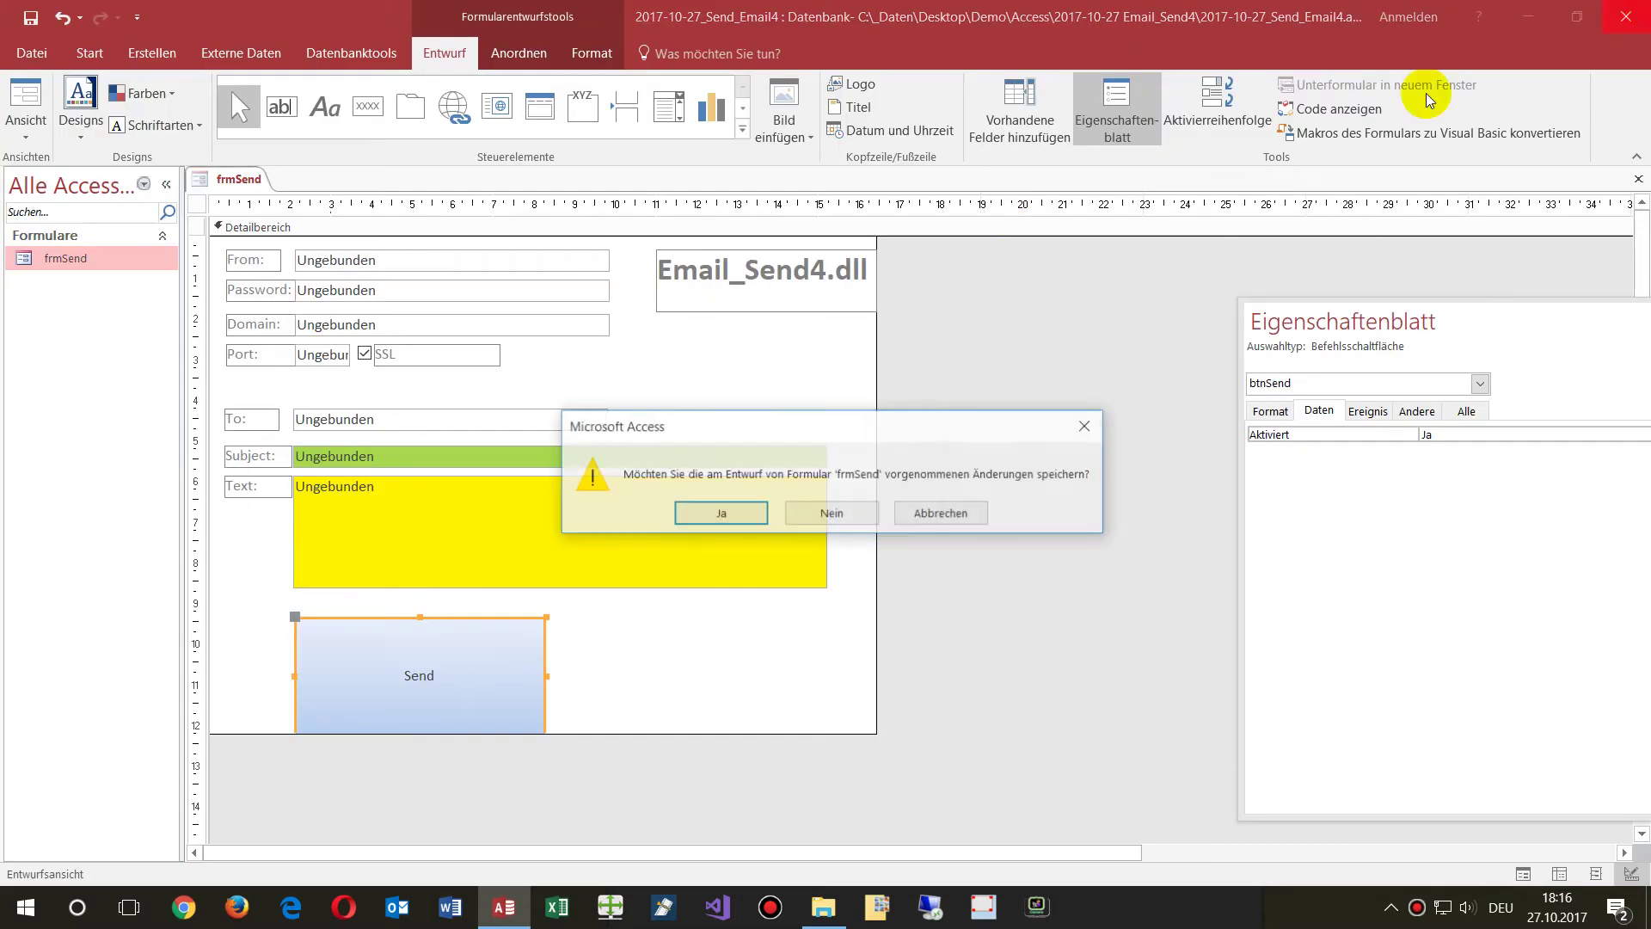
{"action": "left_click", "coordinate": [736, 508]}
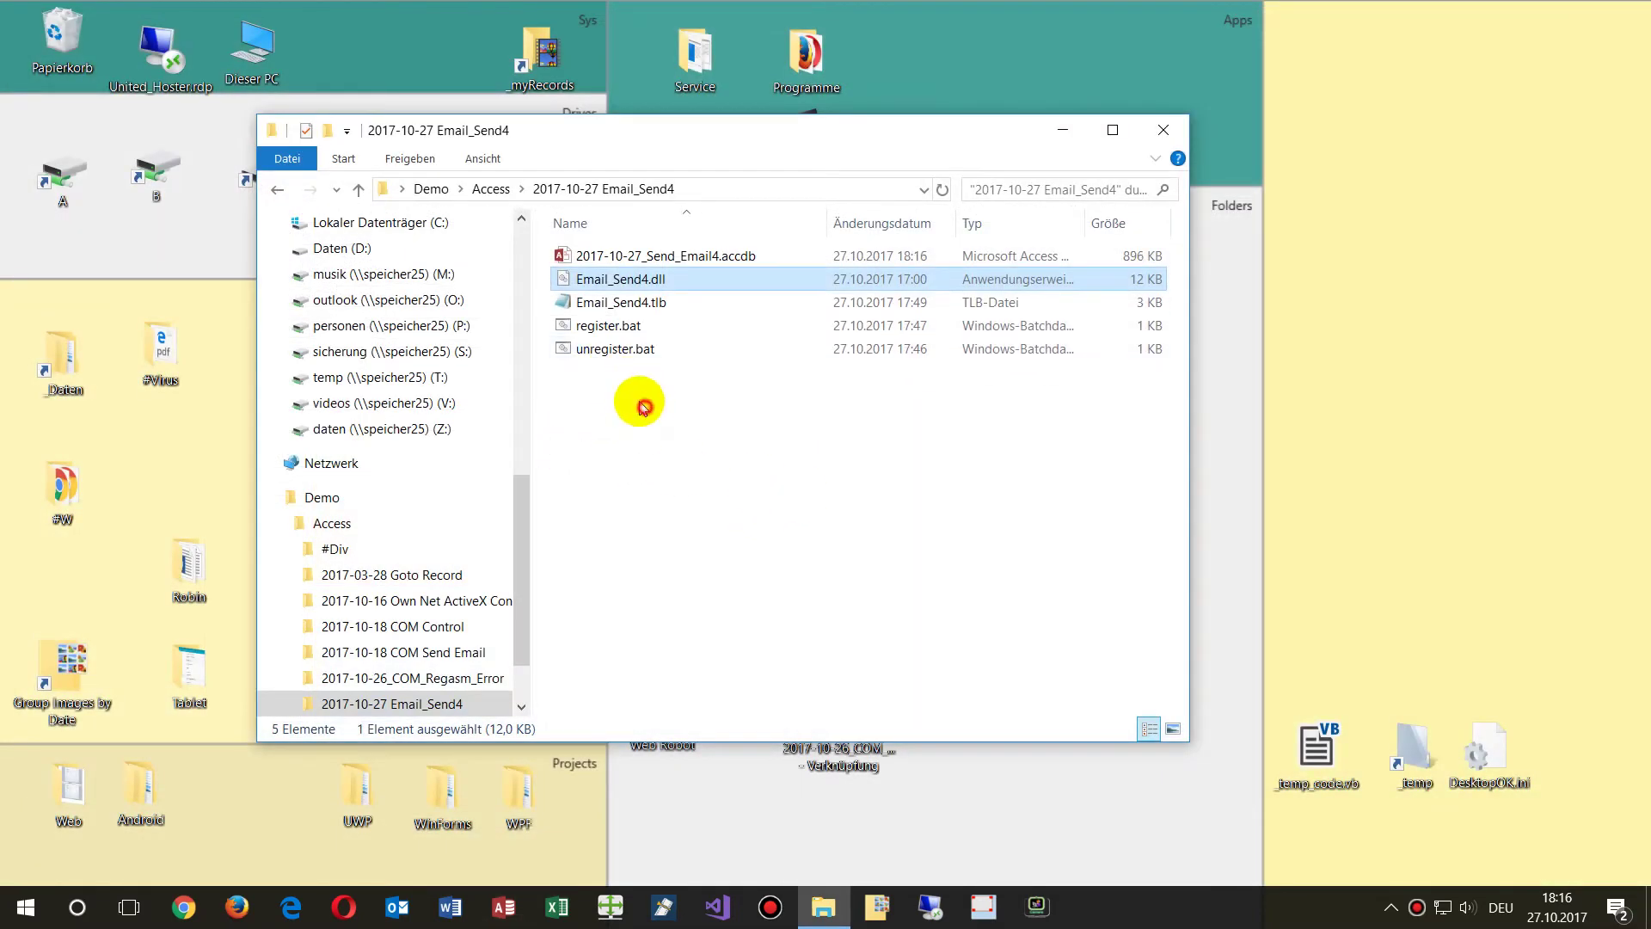
Step: Select register.bat in the Explorer file list and bring up its context menu
{"action": "left_click", "coordinate": [642, 405]}
{"action": "left_click", "coordinate": [613, 334]}
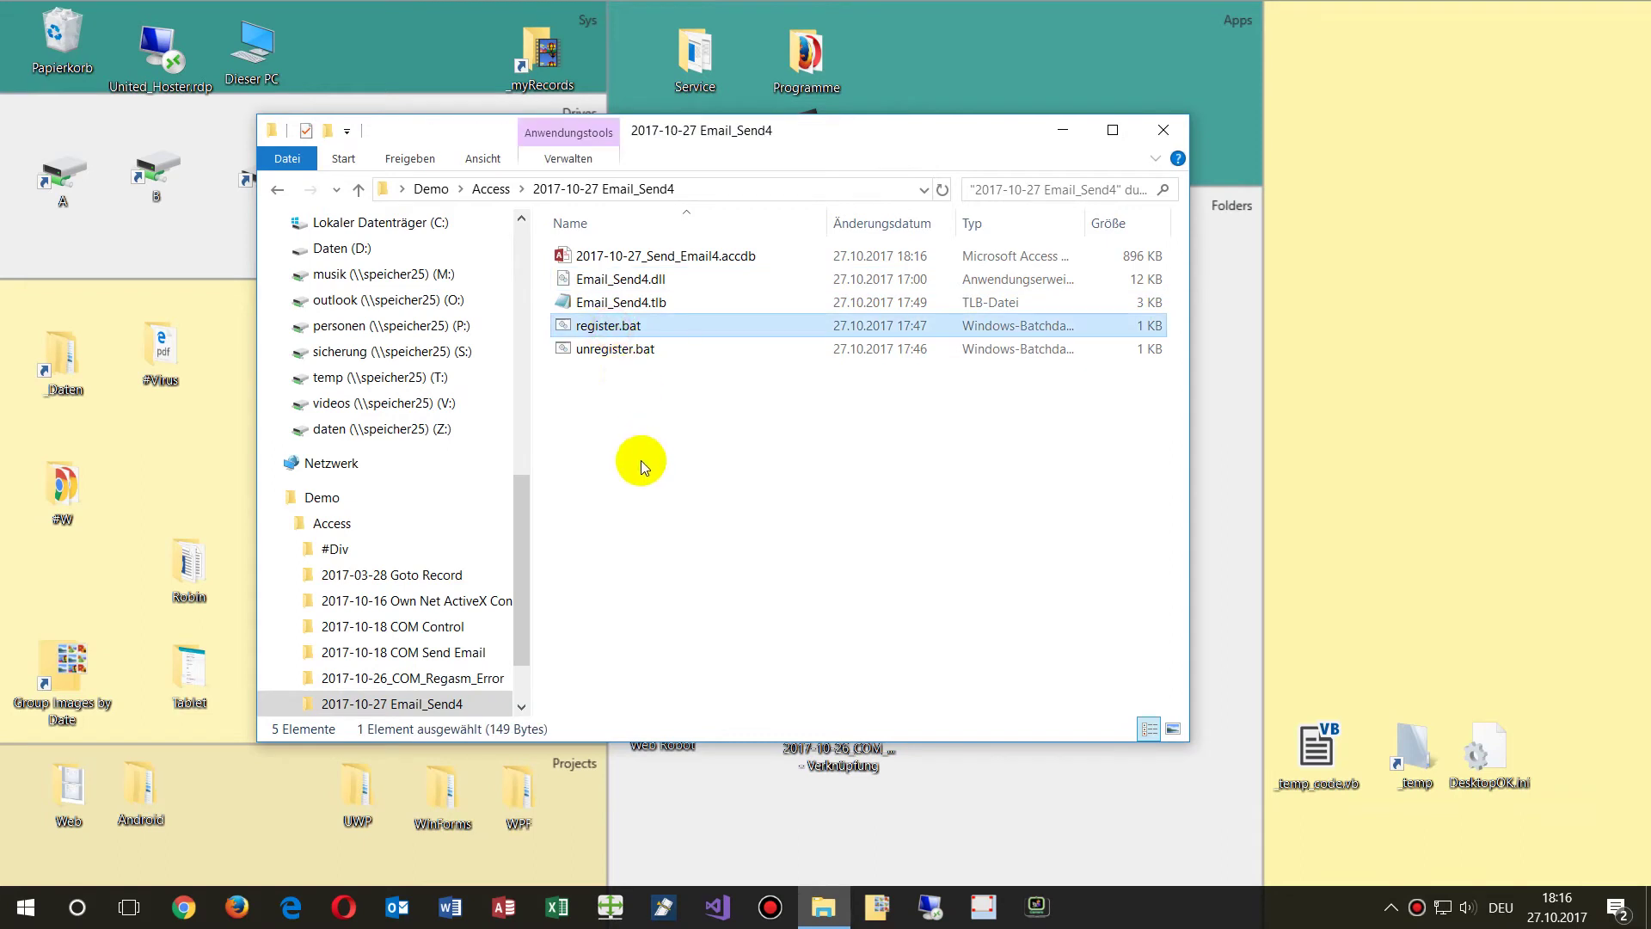
{"action": "right_click", "coordinate": [608, 331]}
{"action": "left_click", "coordinate": [675, 366]}
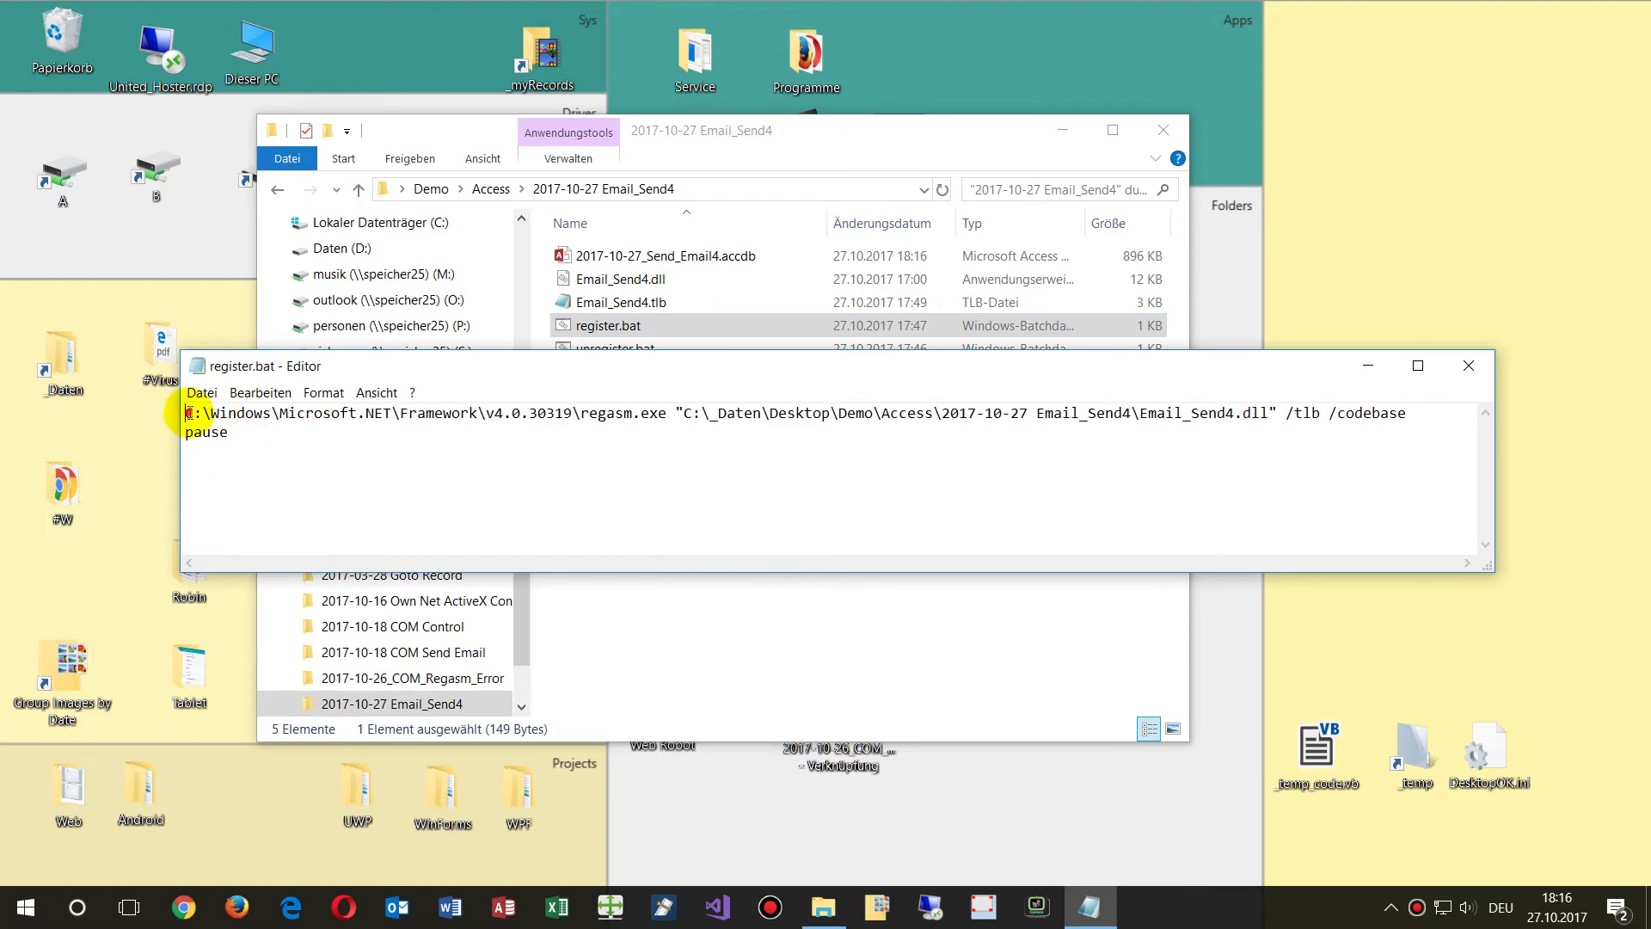
{"action": "left_click_drag", "start_coordinate": [187, 413], "coordinate": [663, 414]}
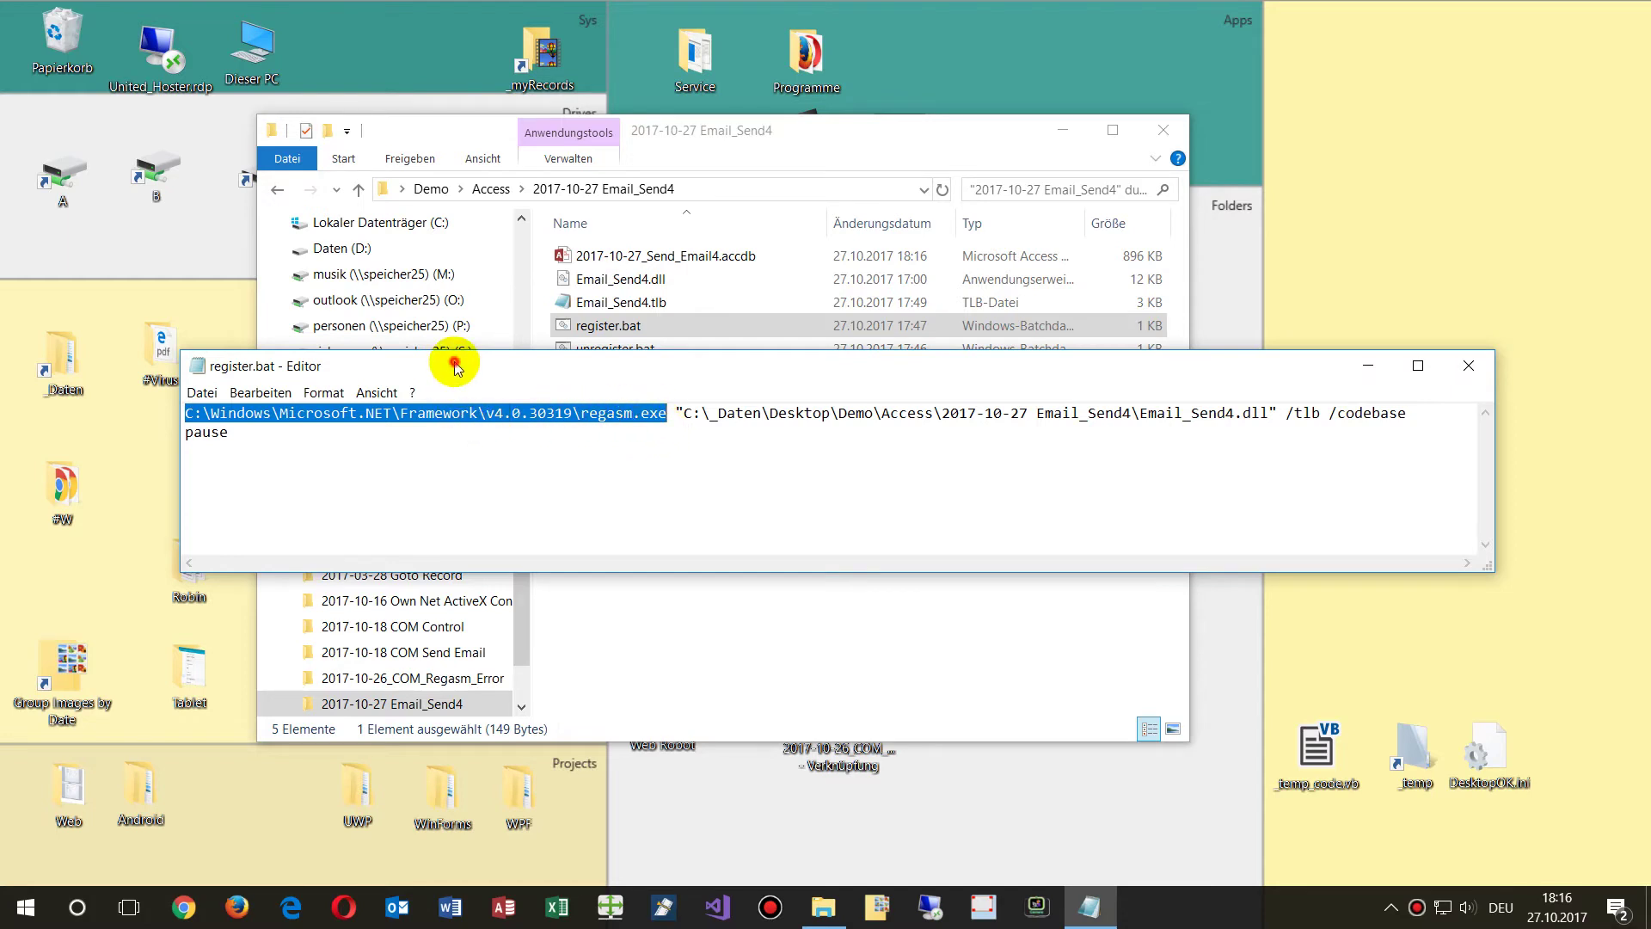
{"action": "left_click_drag", "start_coordinate": [454, 365], "coordinate": [403, 448]}
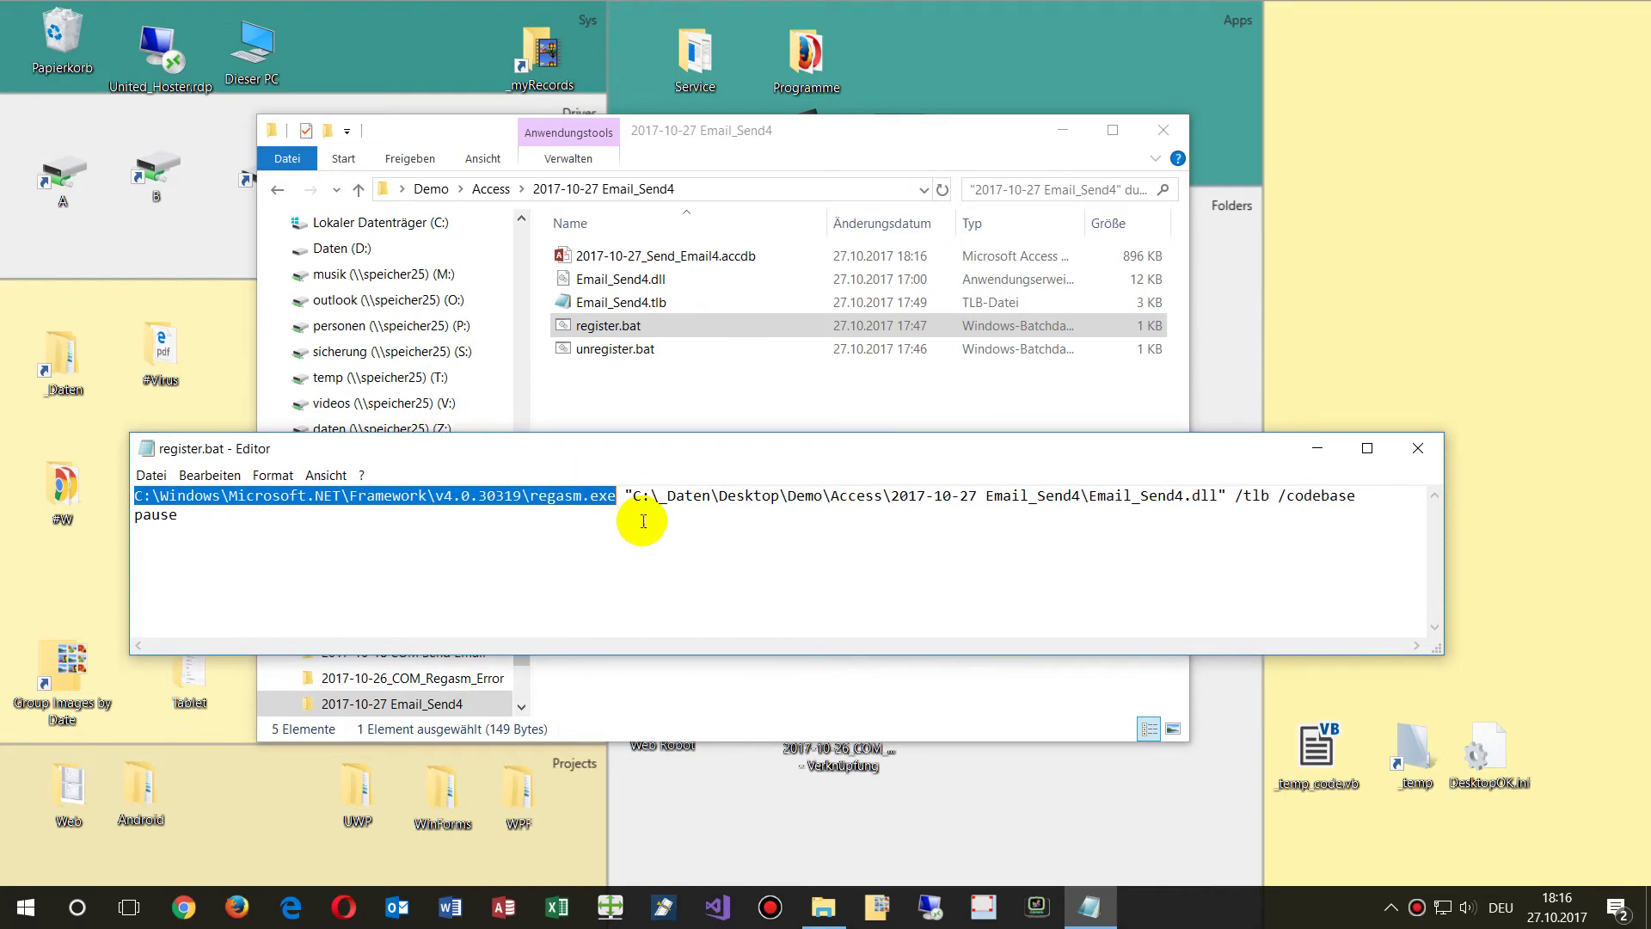
{"action": "left_click", "coordinate": [448, 510]}
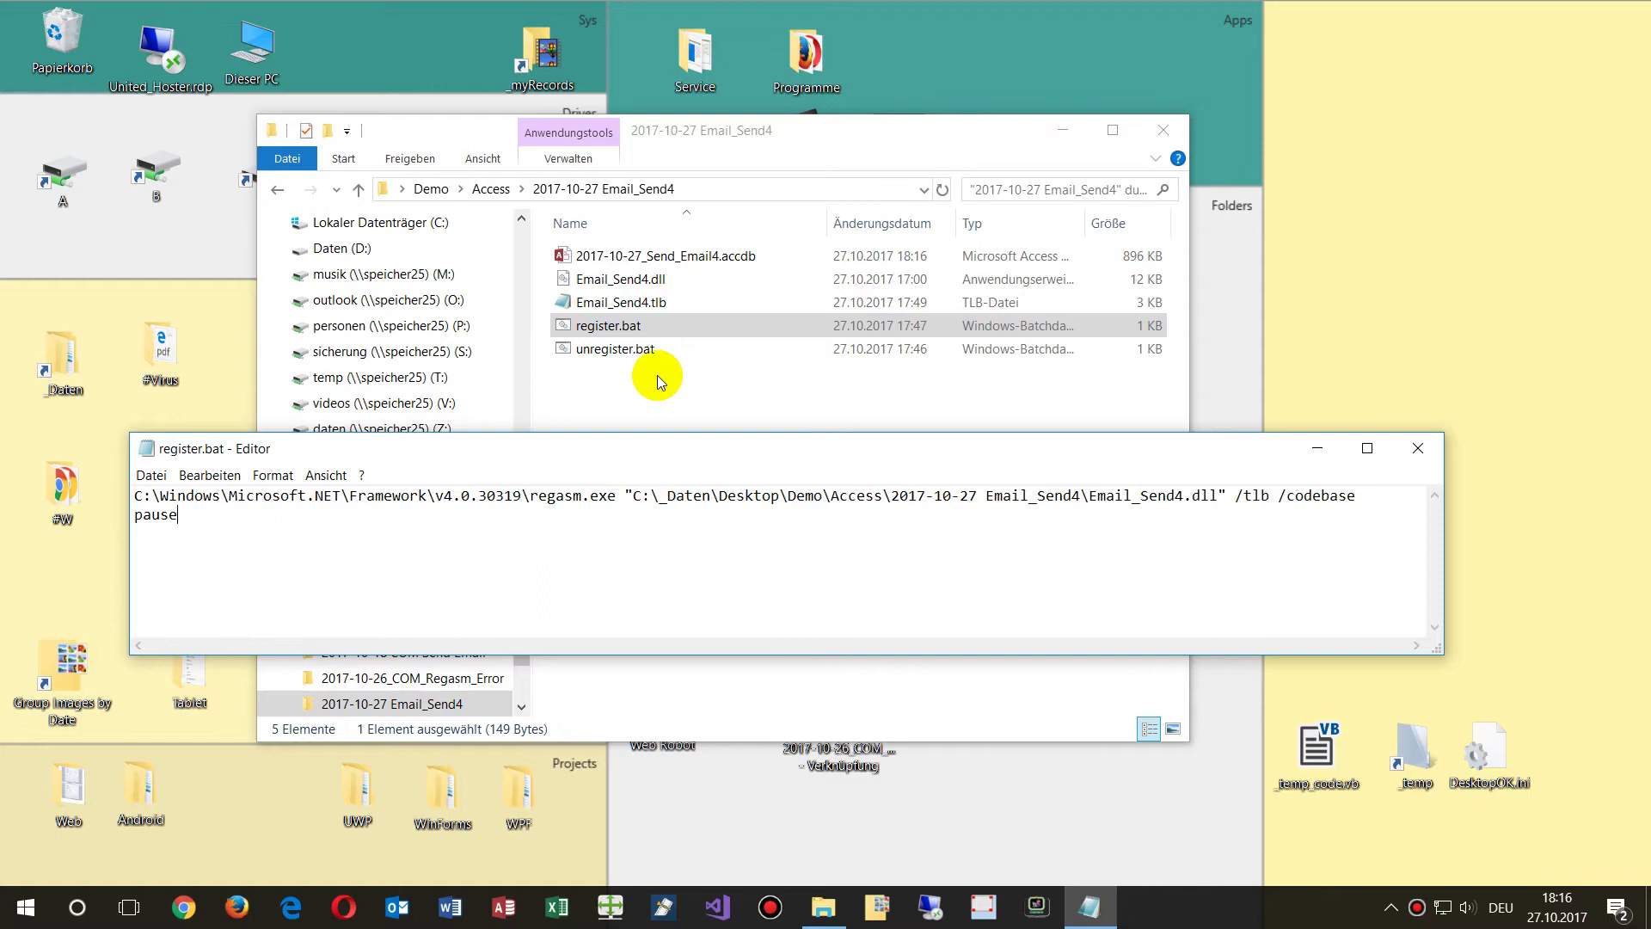
{"action": "left_click_drag", "start_coordinate": [634, 497], "coordinate": [1232, 492]}
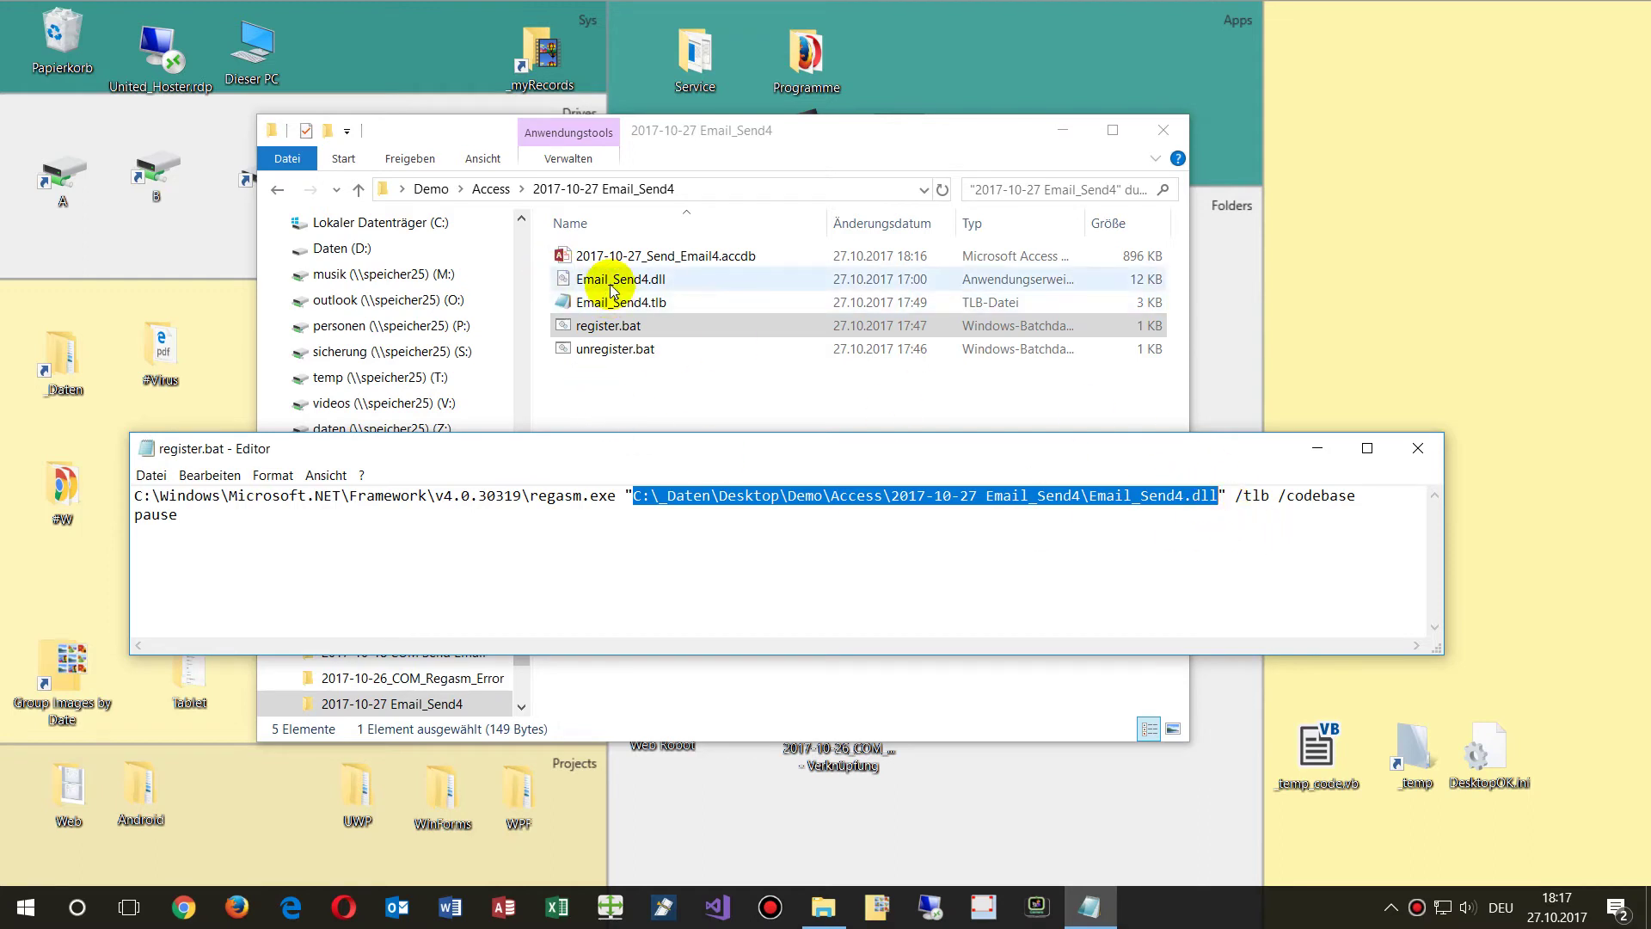
{"action": "left_click", "coordinate": [626, 496]}
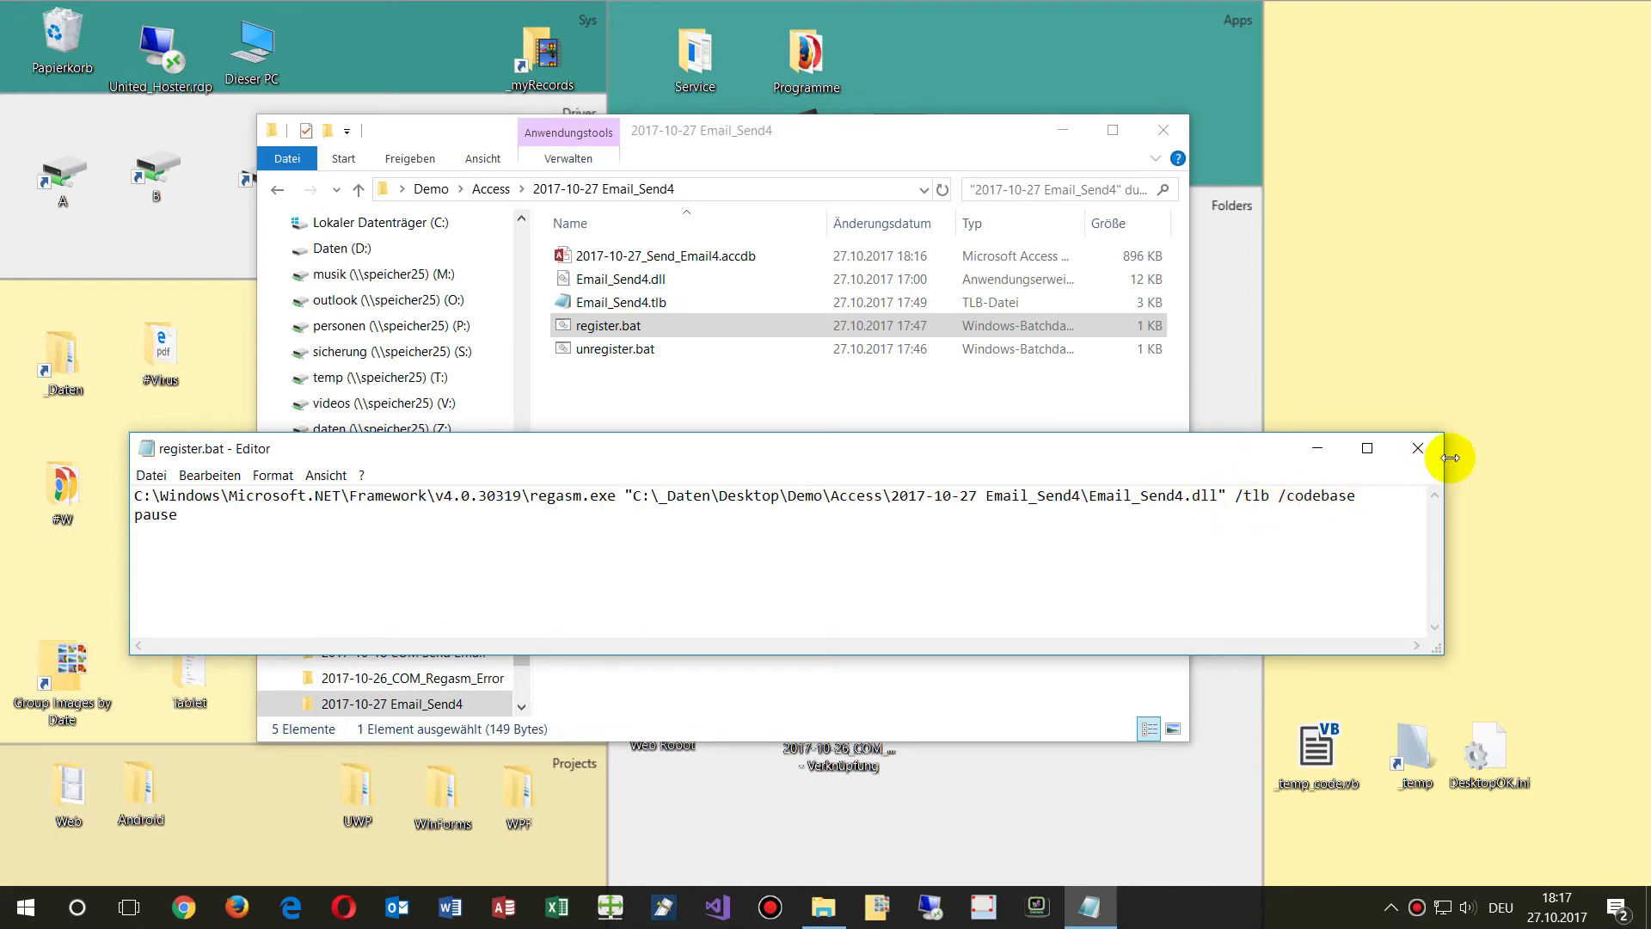
{"action": "left_click", "coordinate": [1418, 448]}
Step: Run unregister.bat as administrator, close its console, and select register.bat
{"action": "left_click", "coordinate": [567, 348]}
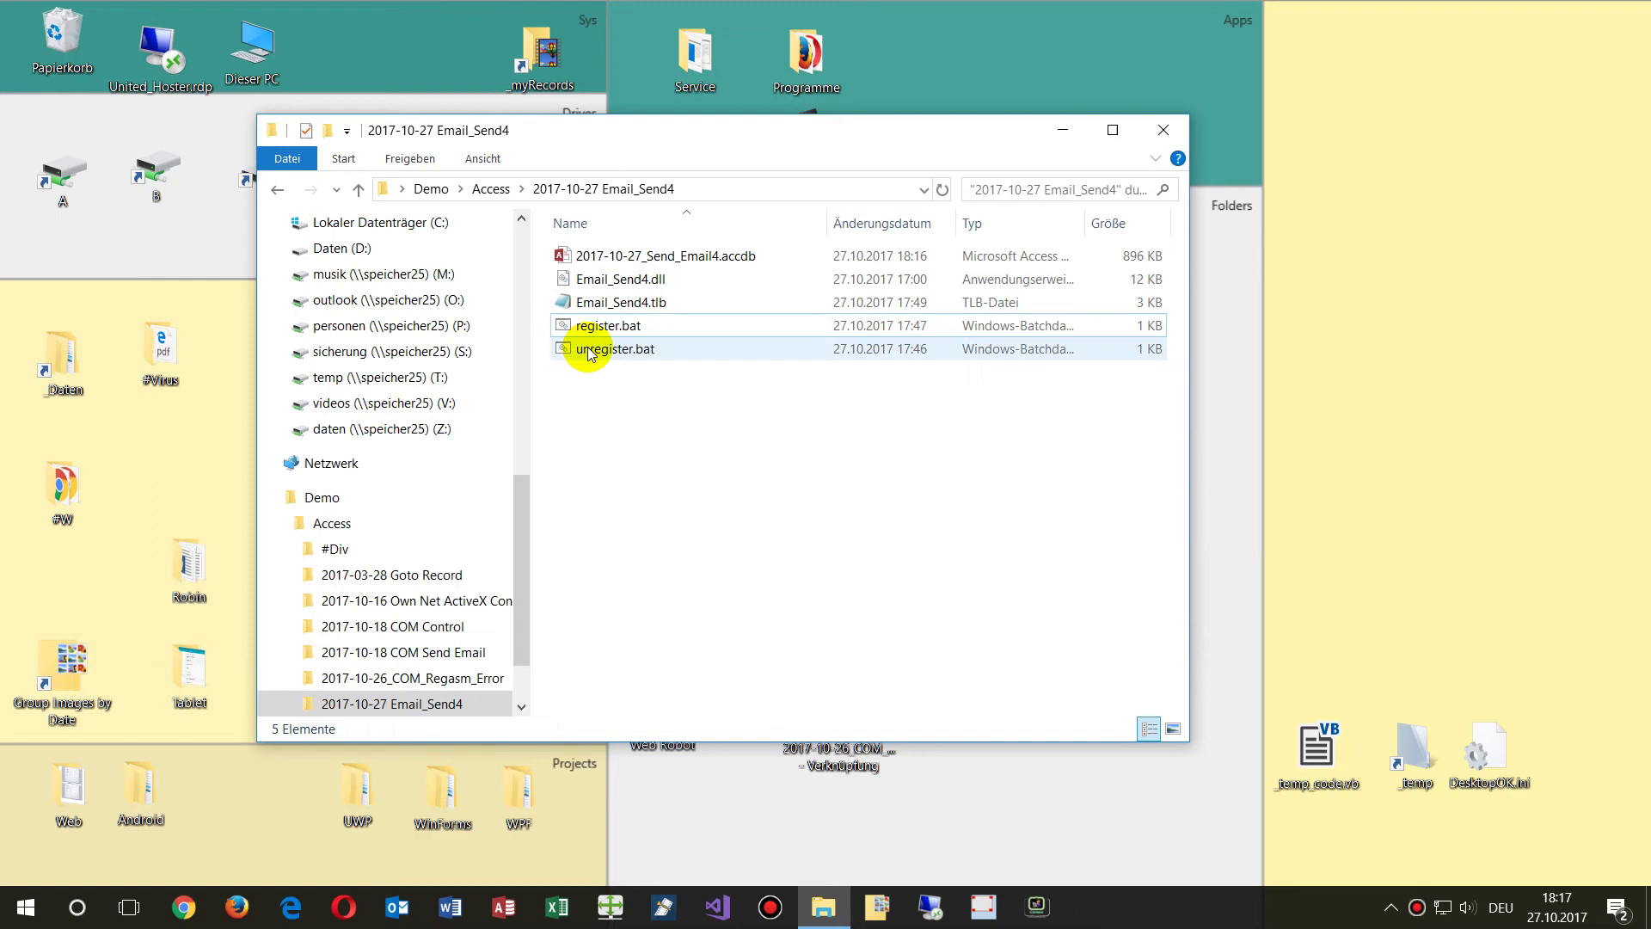
{"action": "right_click", "coordinate": [588, 348]}
{"action": "left_click", "coordinate": [657, 436]}
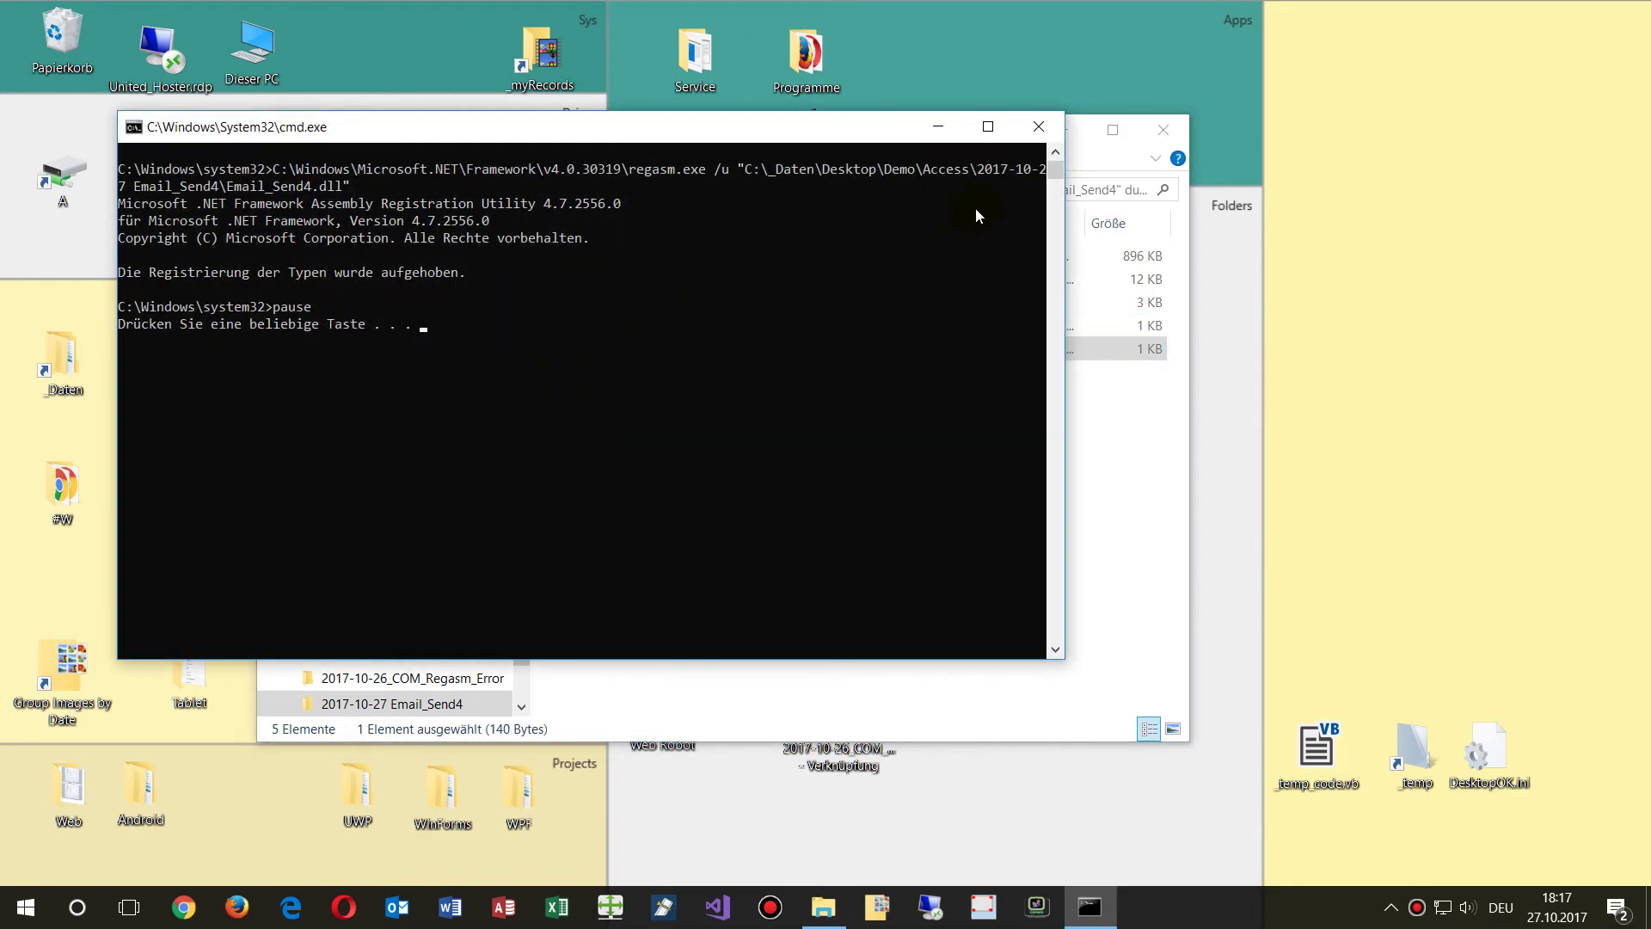
{"action": "left_click", "coordinate": [1038, 126]}
{"action": "left_click", "coordinate": [626, 331]}
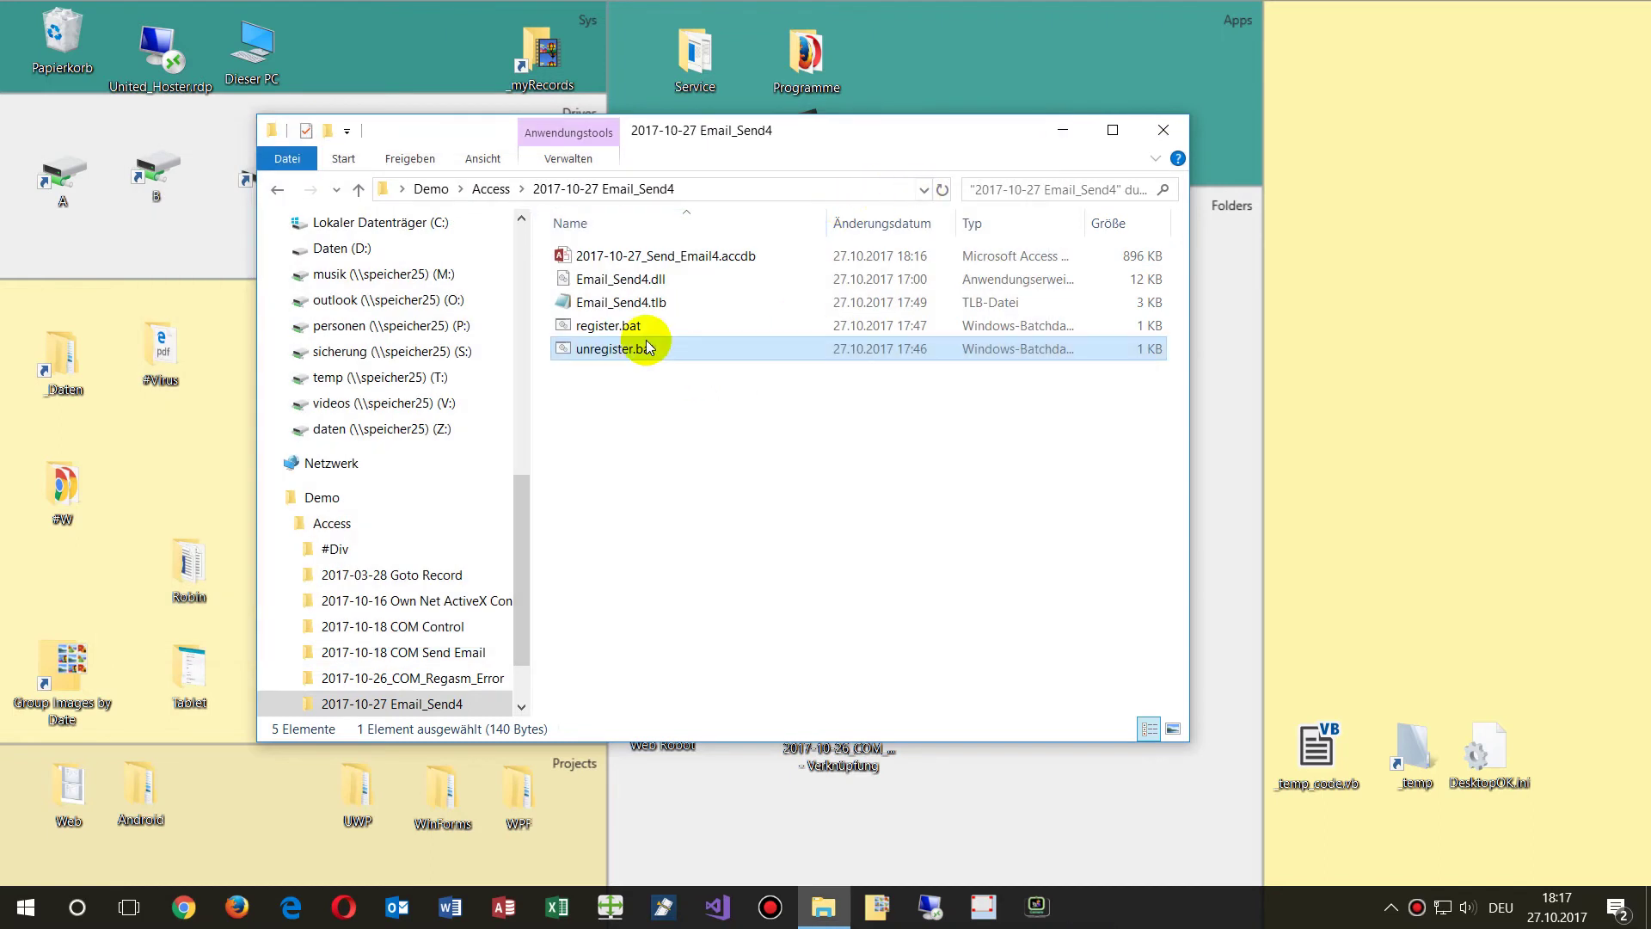
Step: Run register.bat as administrator and check the regenerated Email_Send4.tlb
{"action": "right_click", "coordinate": [635, 332]}
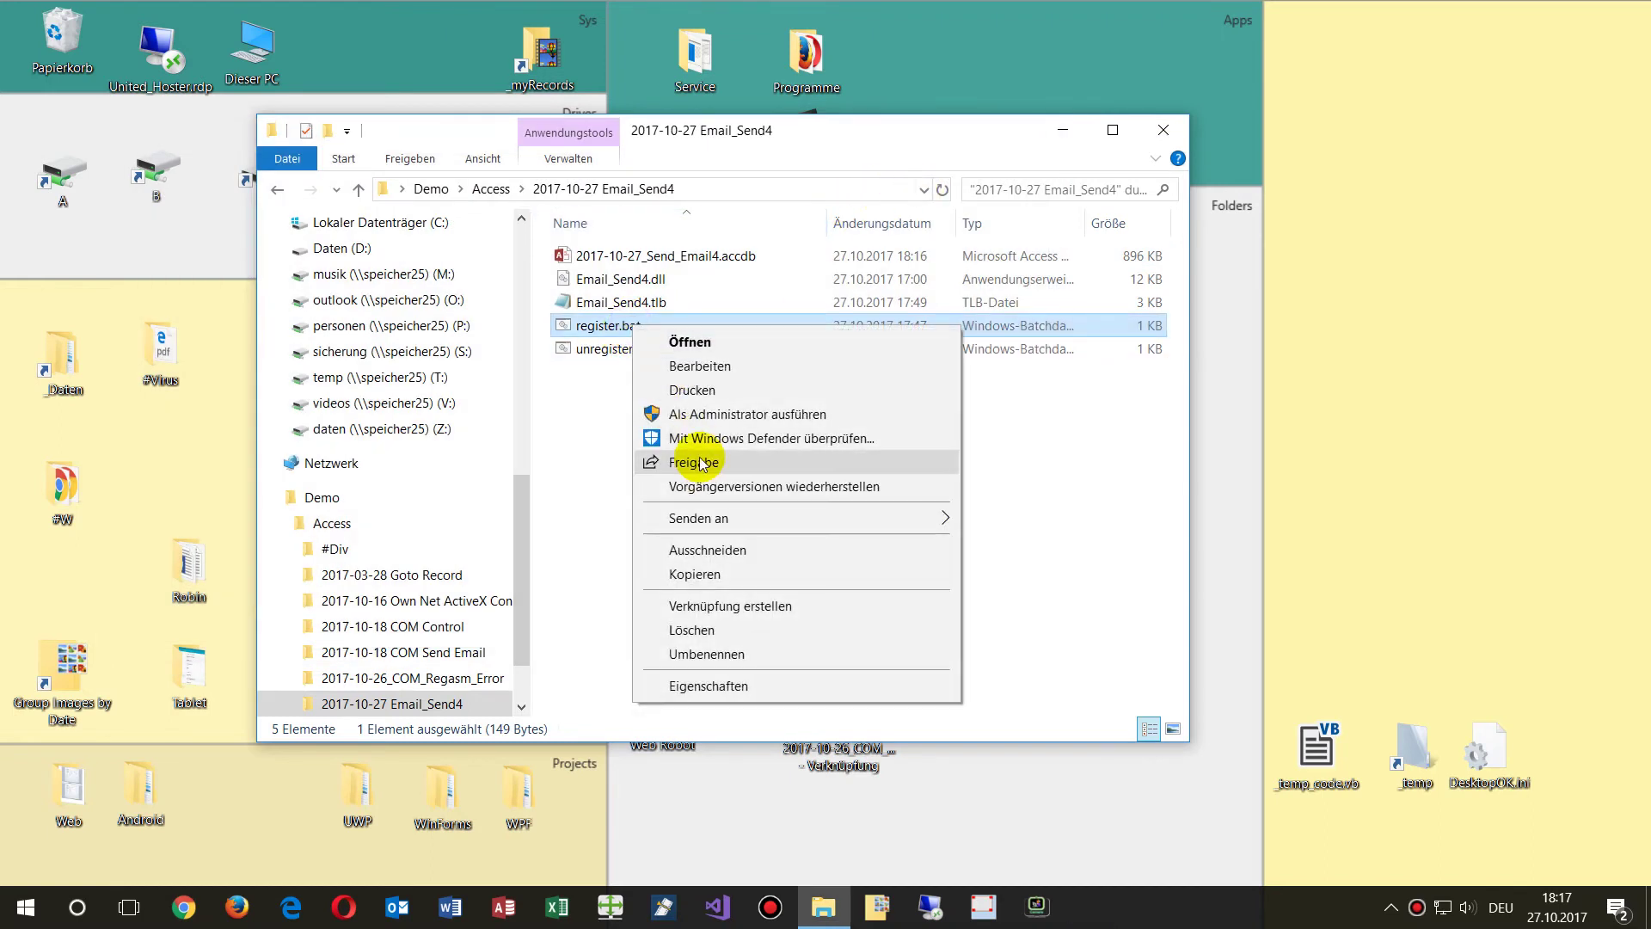
{"action": "left_click", "coordinate": [710, 415]}
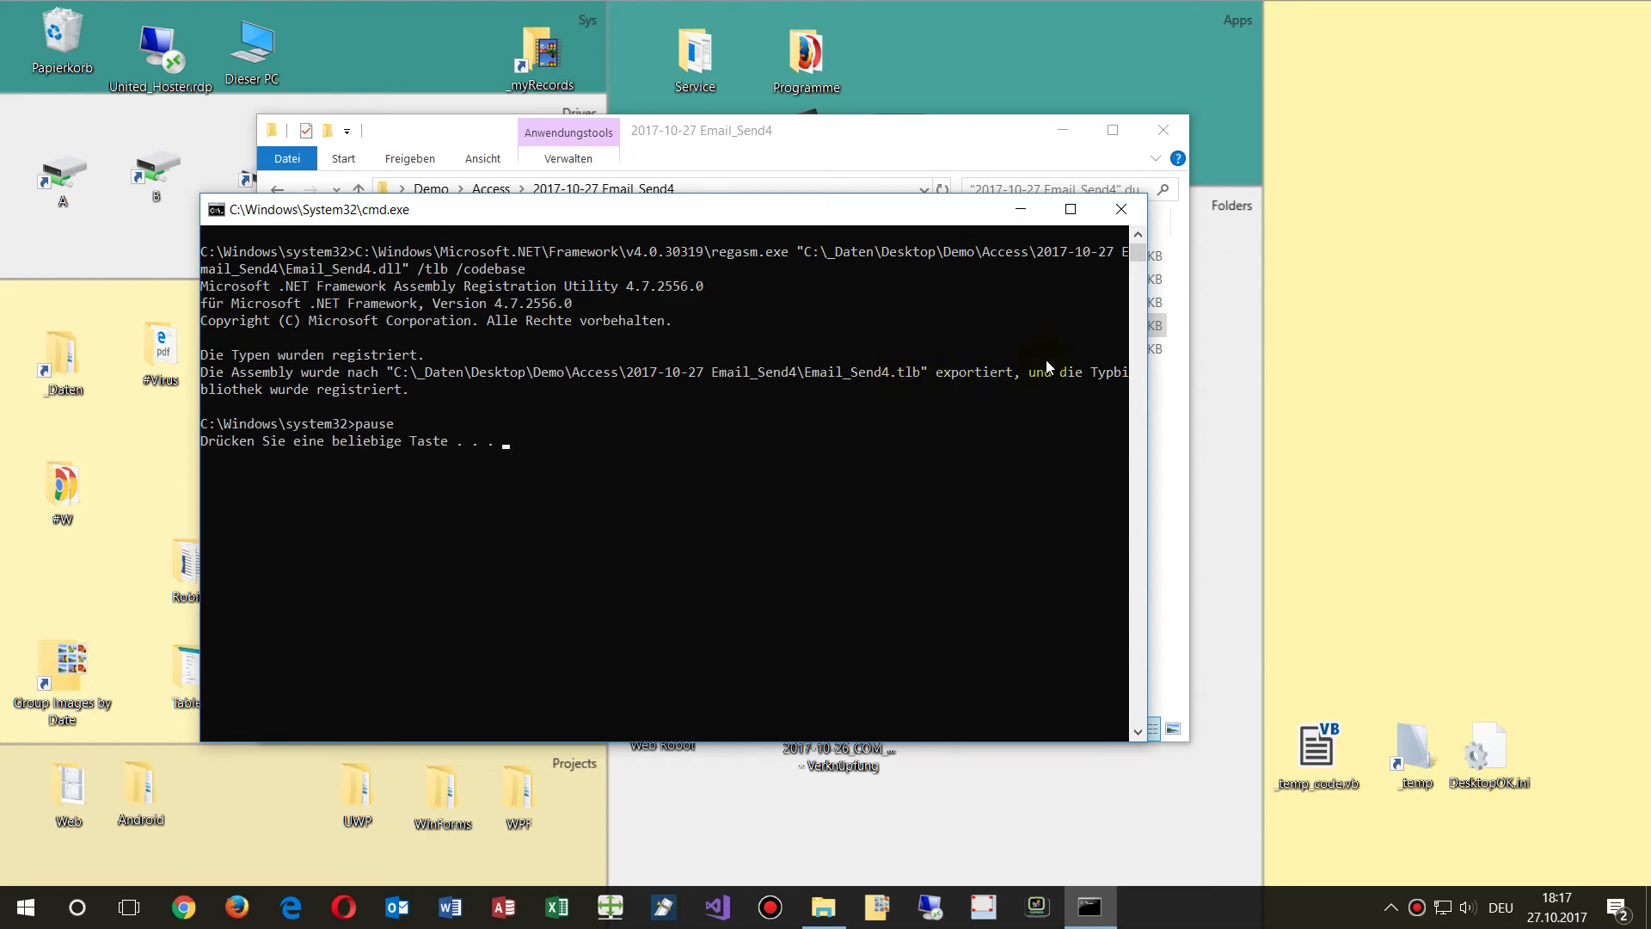
{"action": "left_click", "coordinate": [1120, 209]}
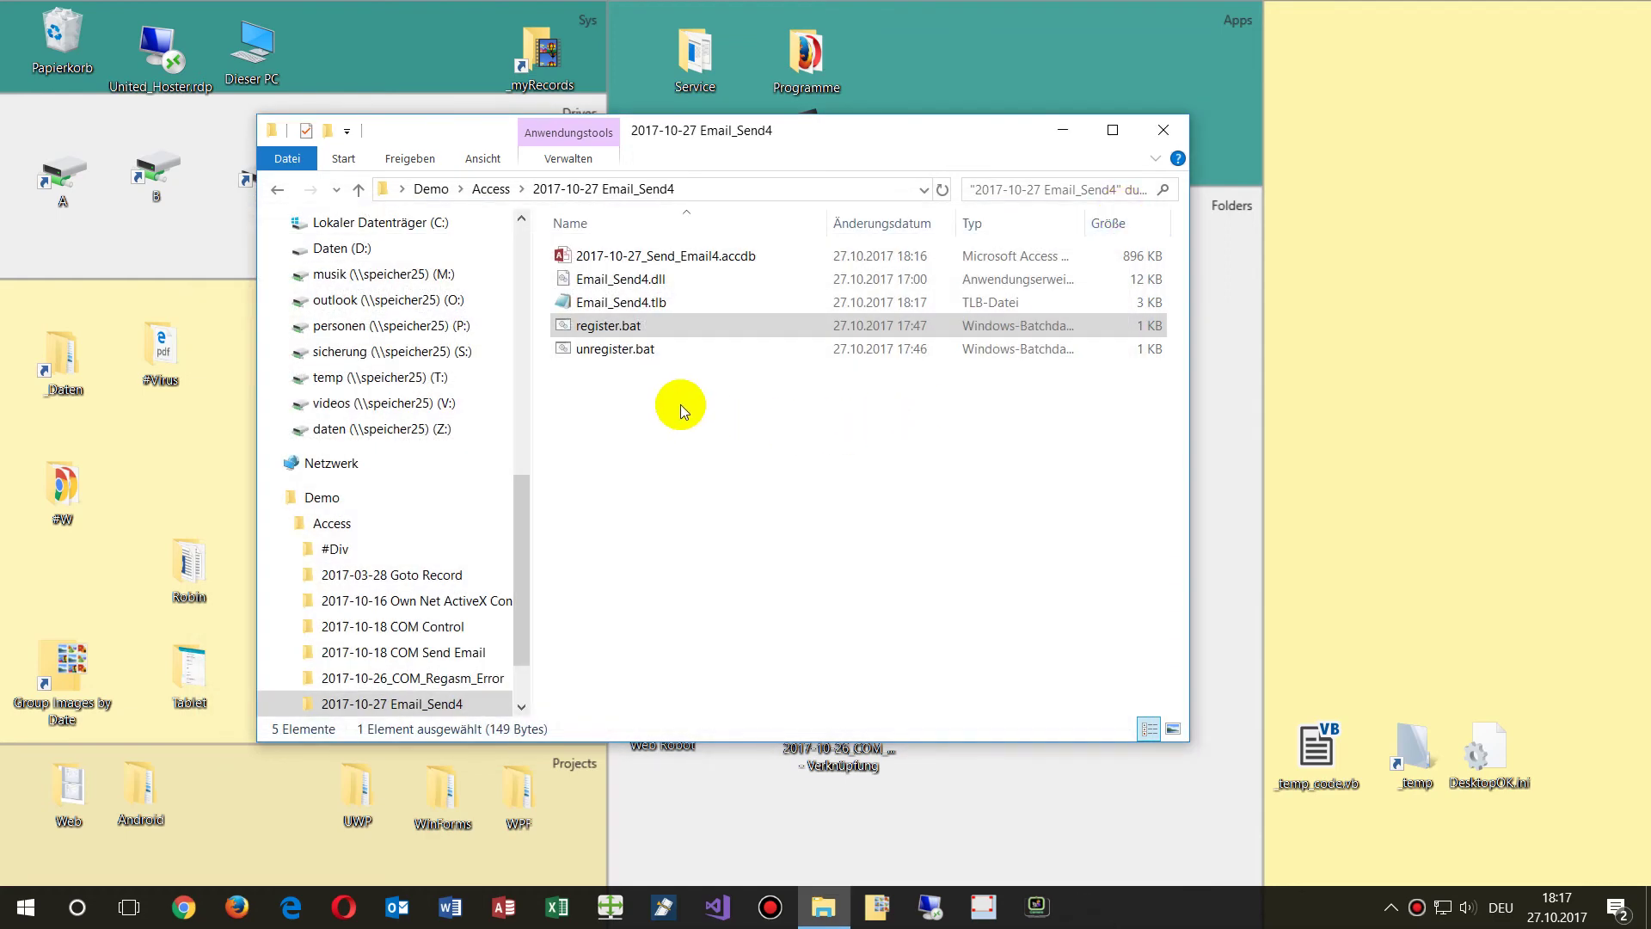
{"action": "left_click", "coordinate": [624, 304]}
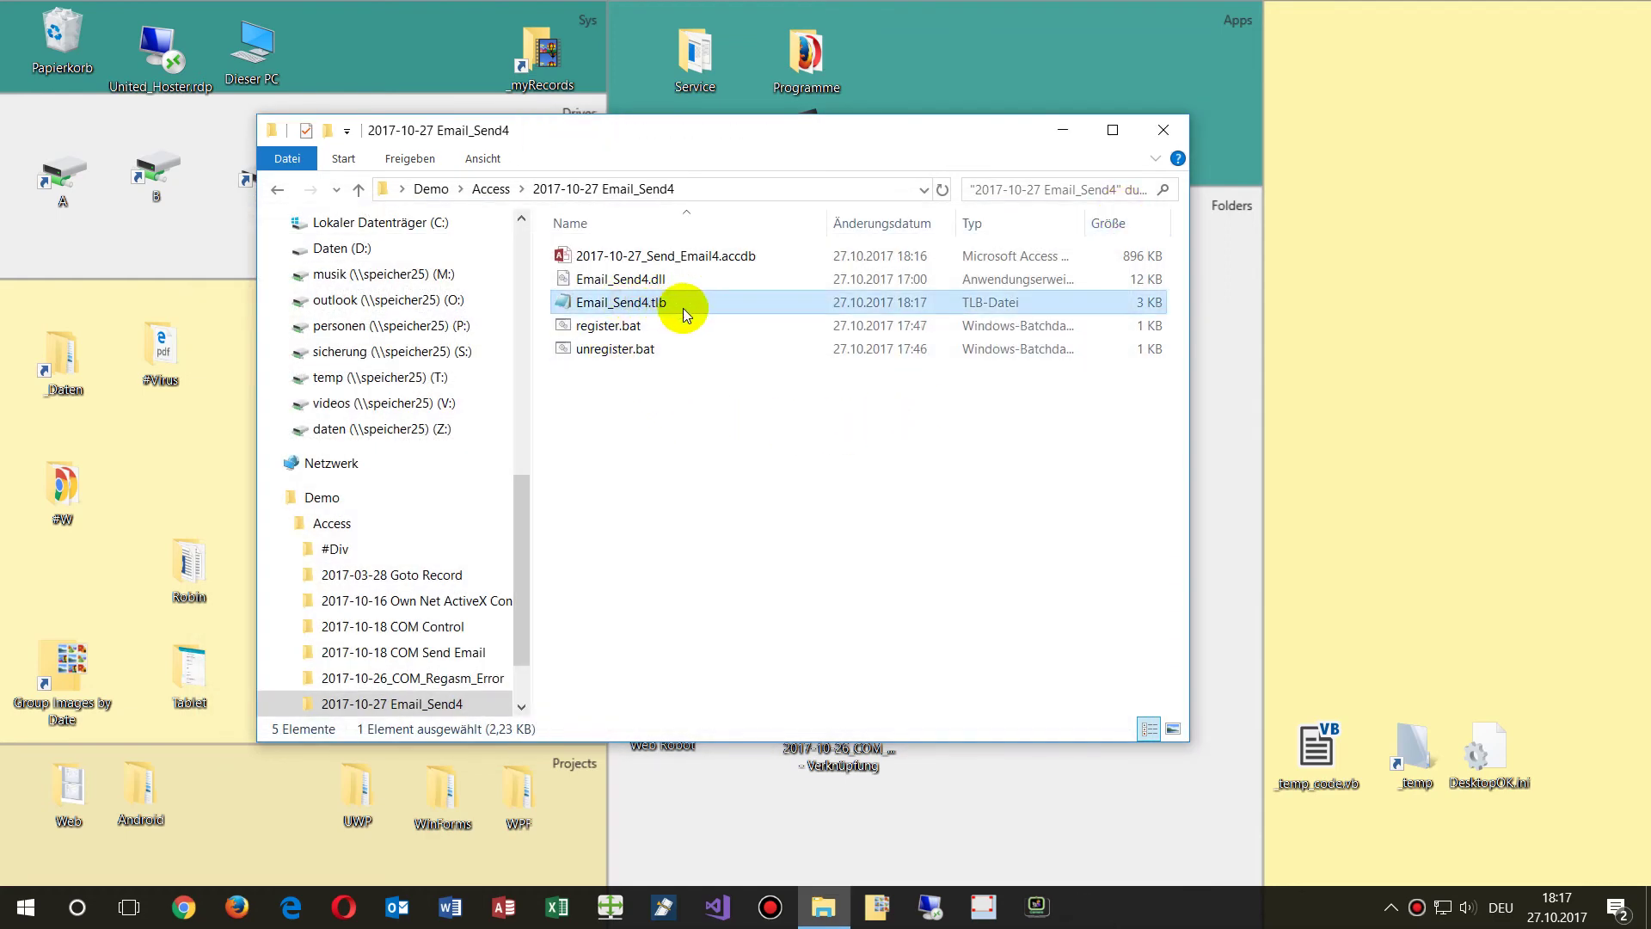
Step: Open 2017-10-27_Send_Email4.accdb, put frmSend in design view, and right-click the Send button
{"action": "left_click", "coordinate": [671, 257]}
{"action": "double_click", "coordinate": [671, 257]}
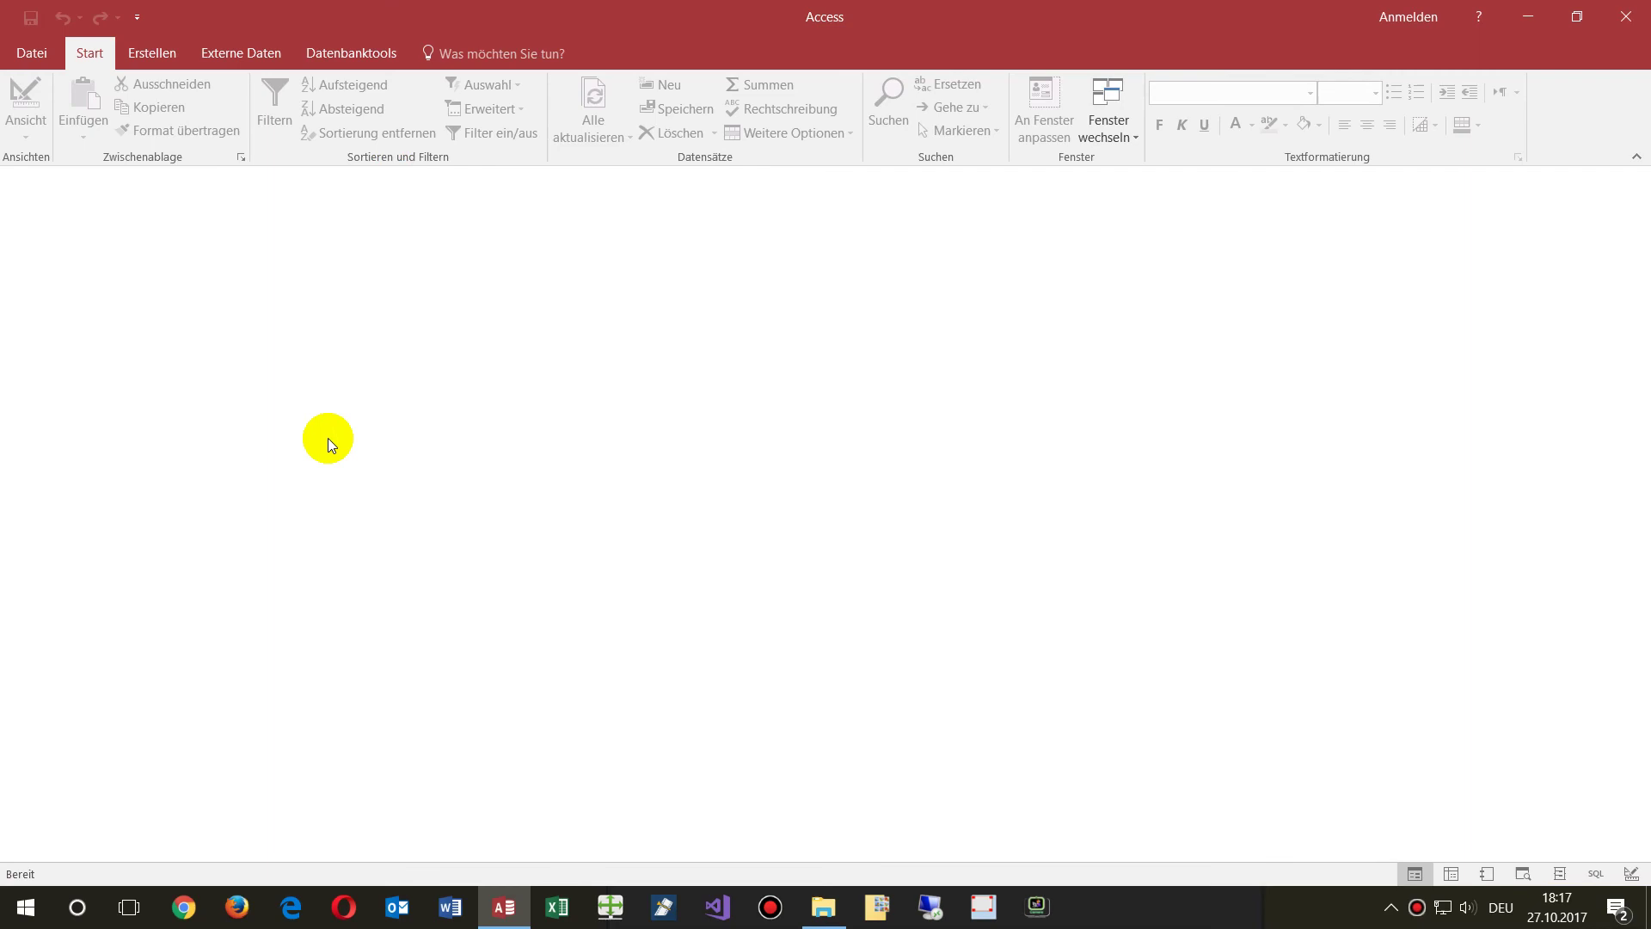
{"action": "right_click", "coordinate": [136, 263]}
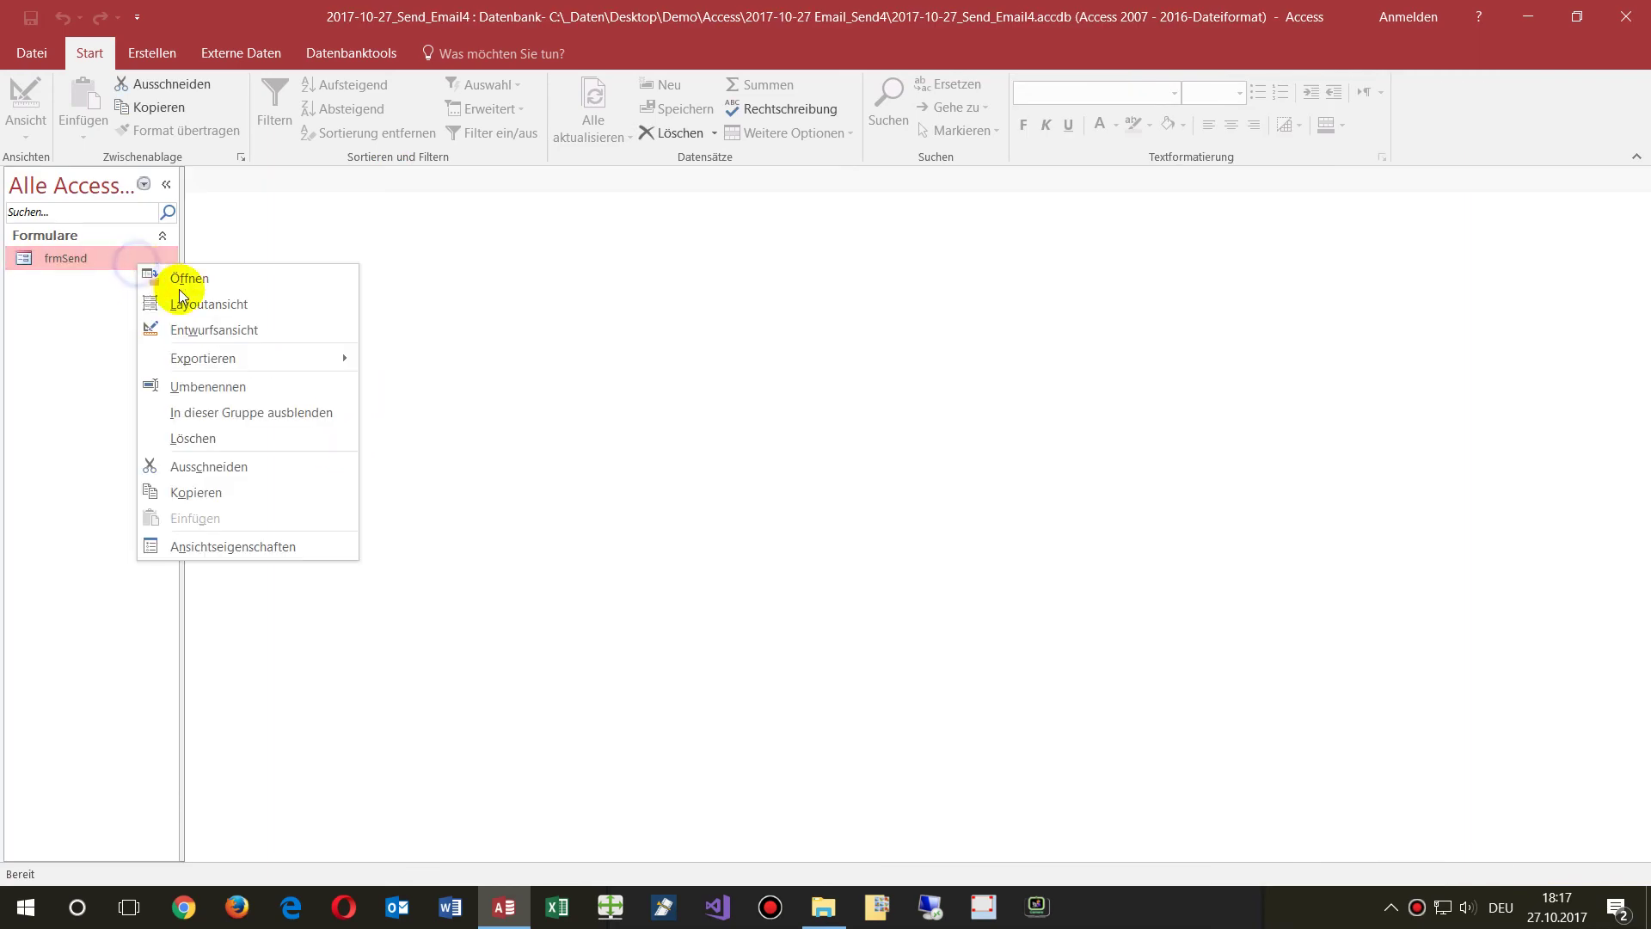
{"action": "left_click", "coordinate": [203, 329]}
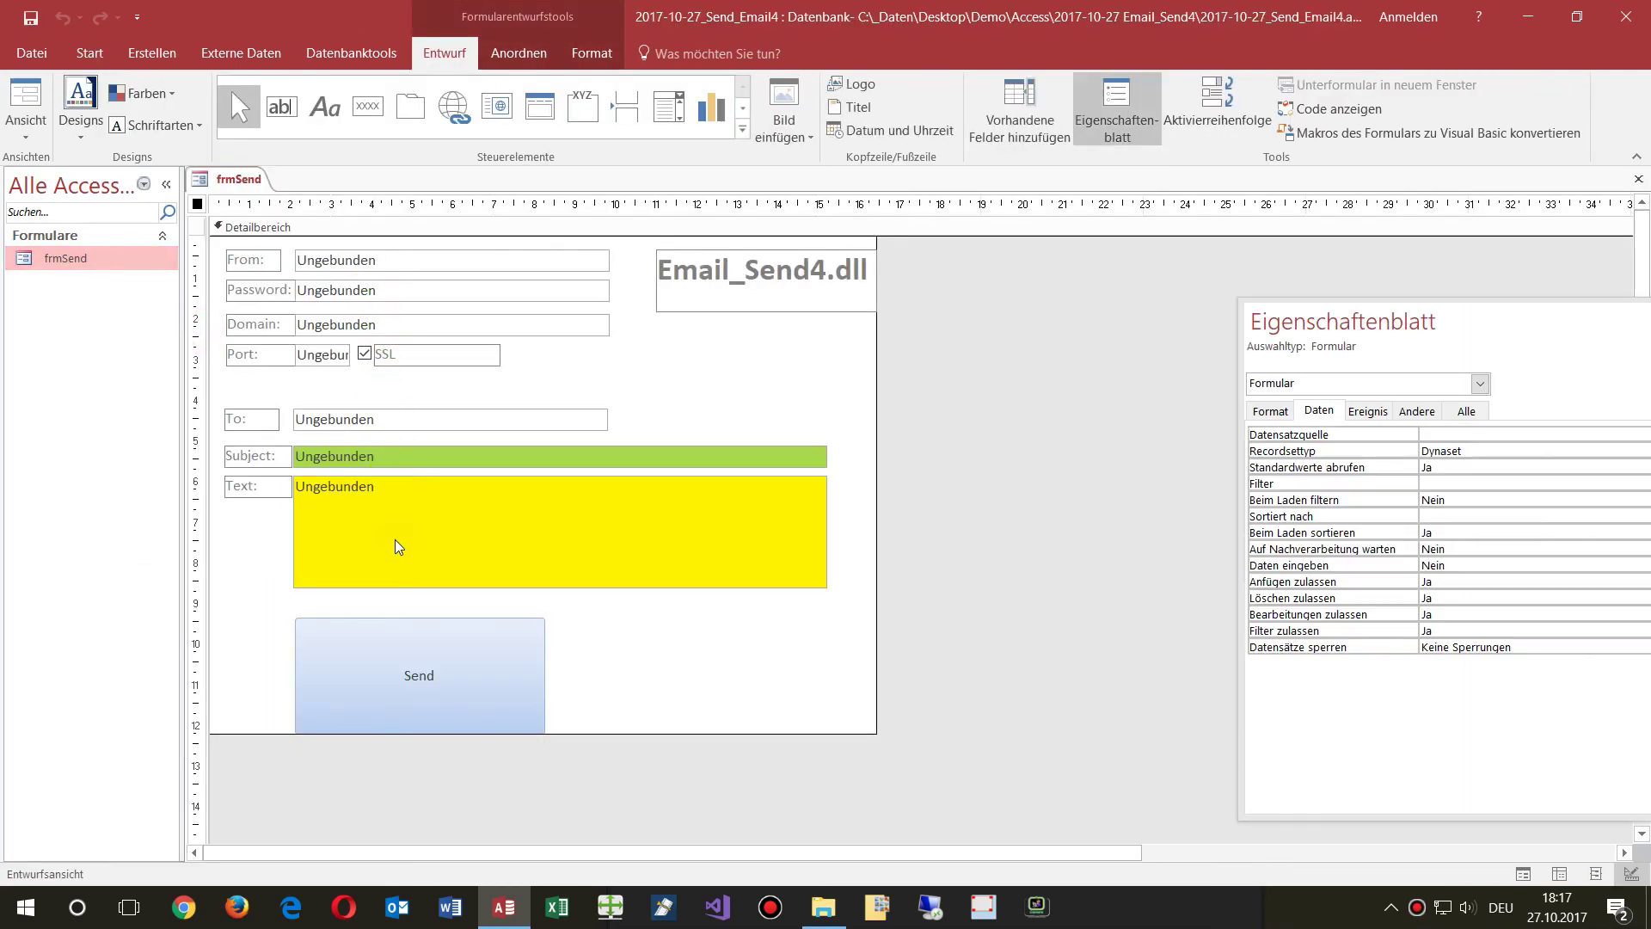
{"action": "left_click", "coordinate": [406, 638]}
{"action": "right_click", "coordinate": [406, 637]}
{"action": "left_click", "coordinate": [472, 232]}
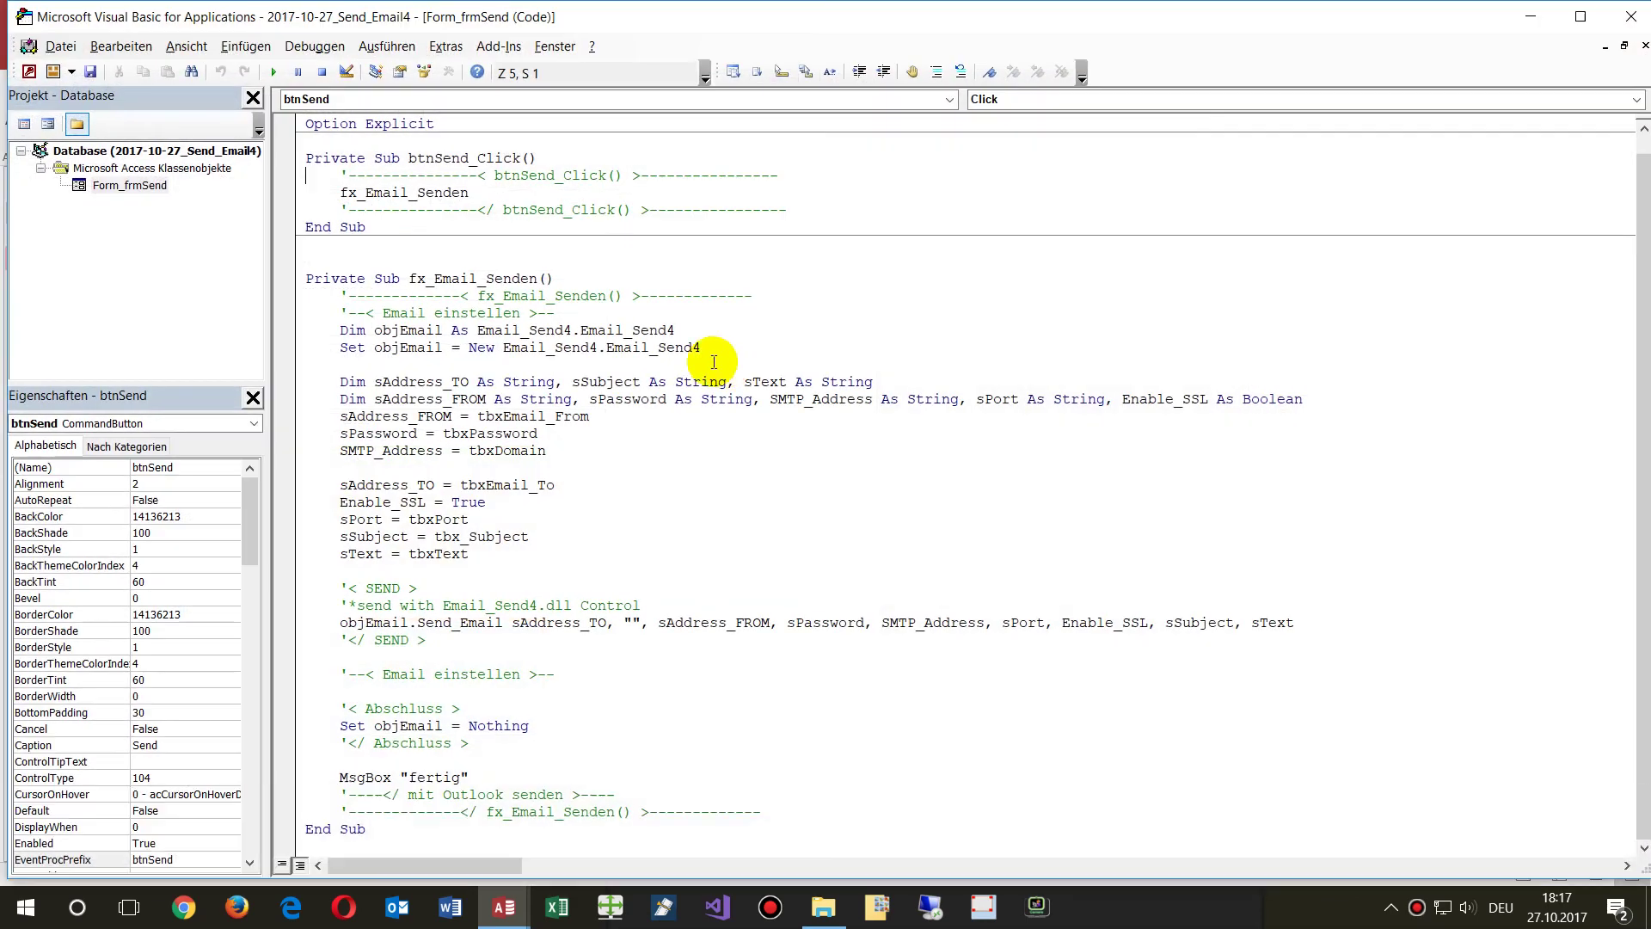
{"action": "left_click", "coordinate": [445, 46]}
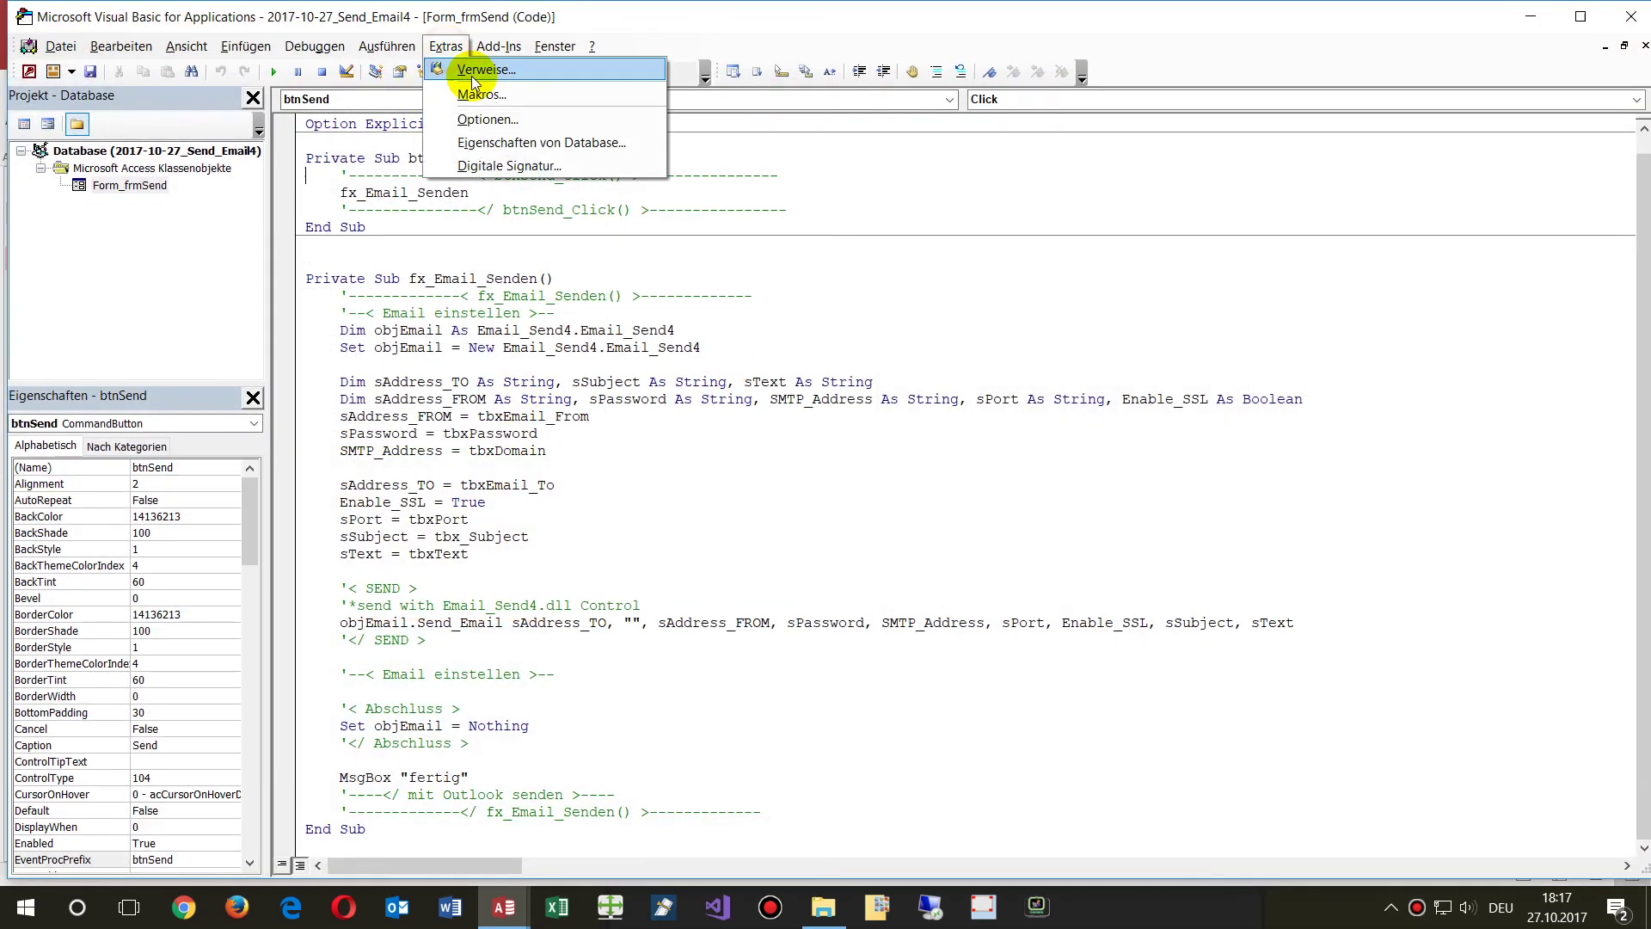
{"action": "left_click", "coordinate": [485, 72]}
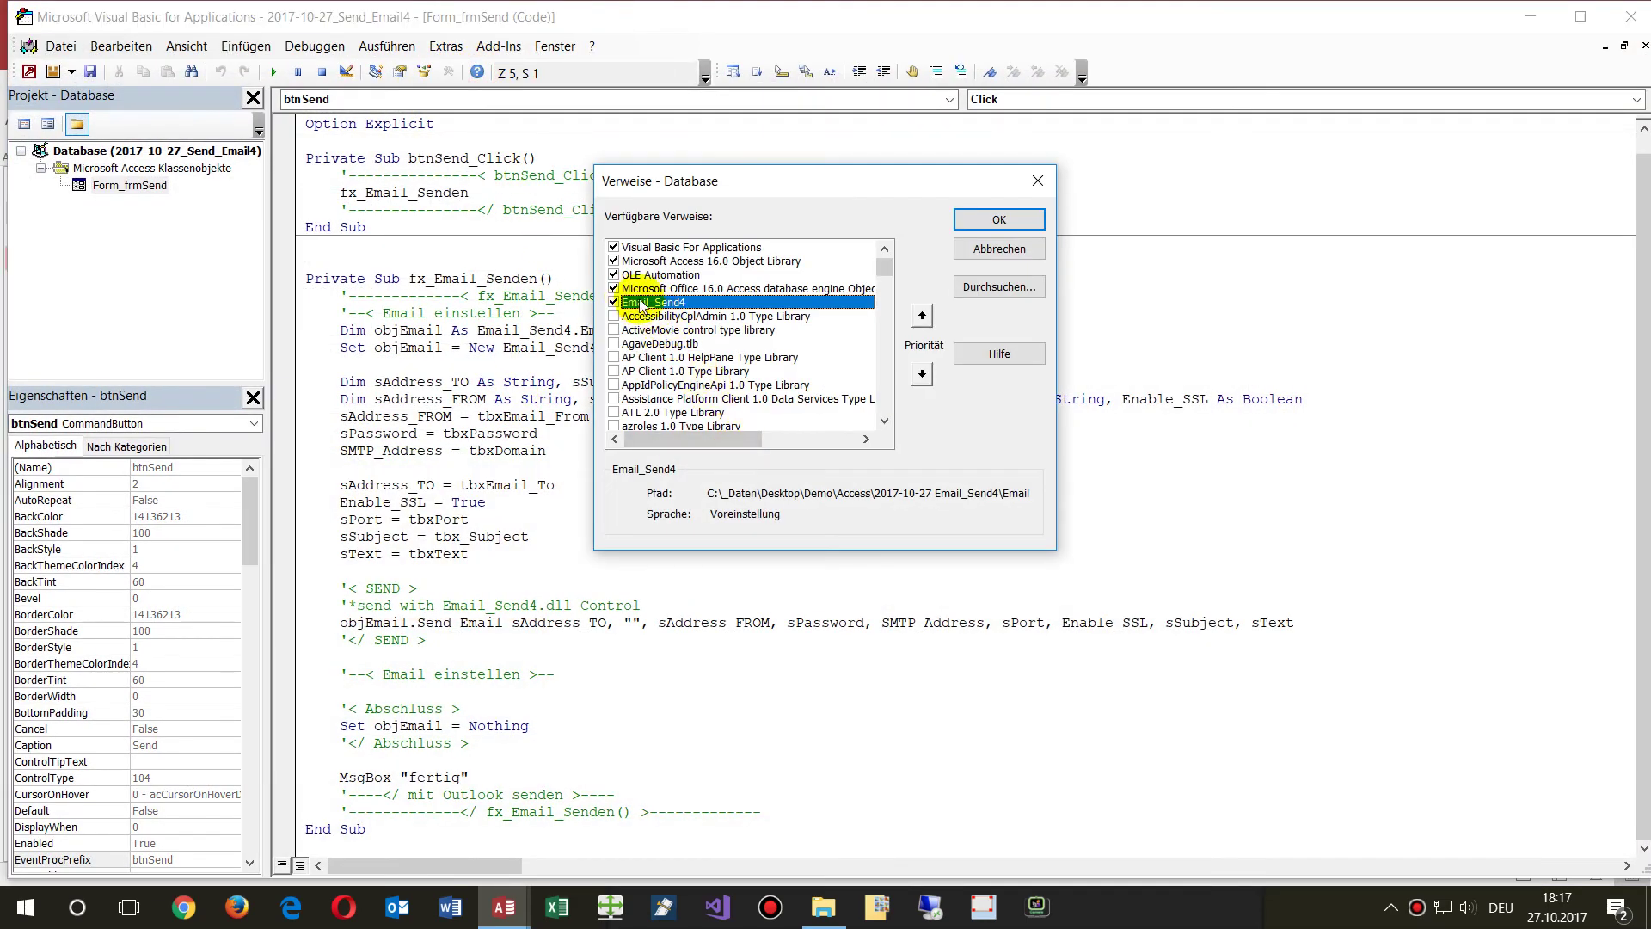
{"action": "left_click", "coordinate": [997, 221]}
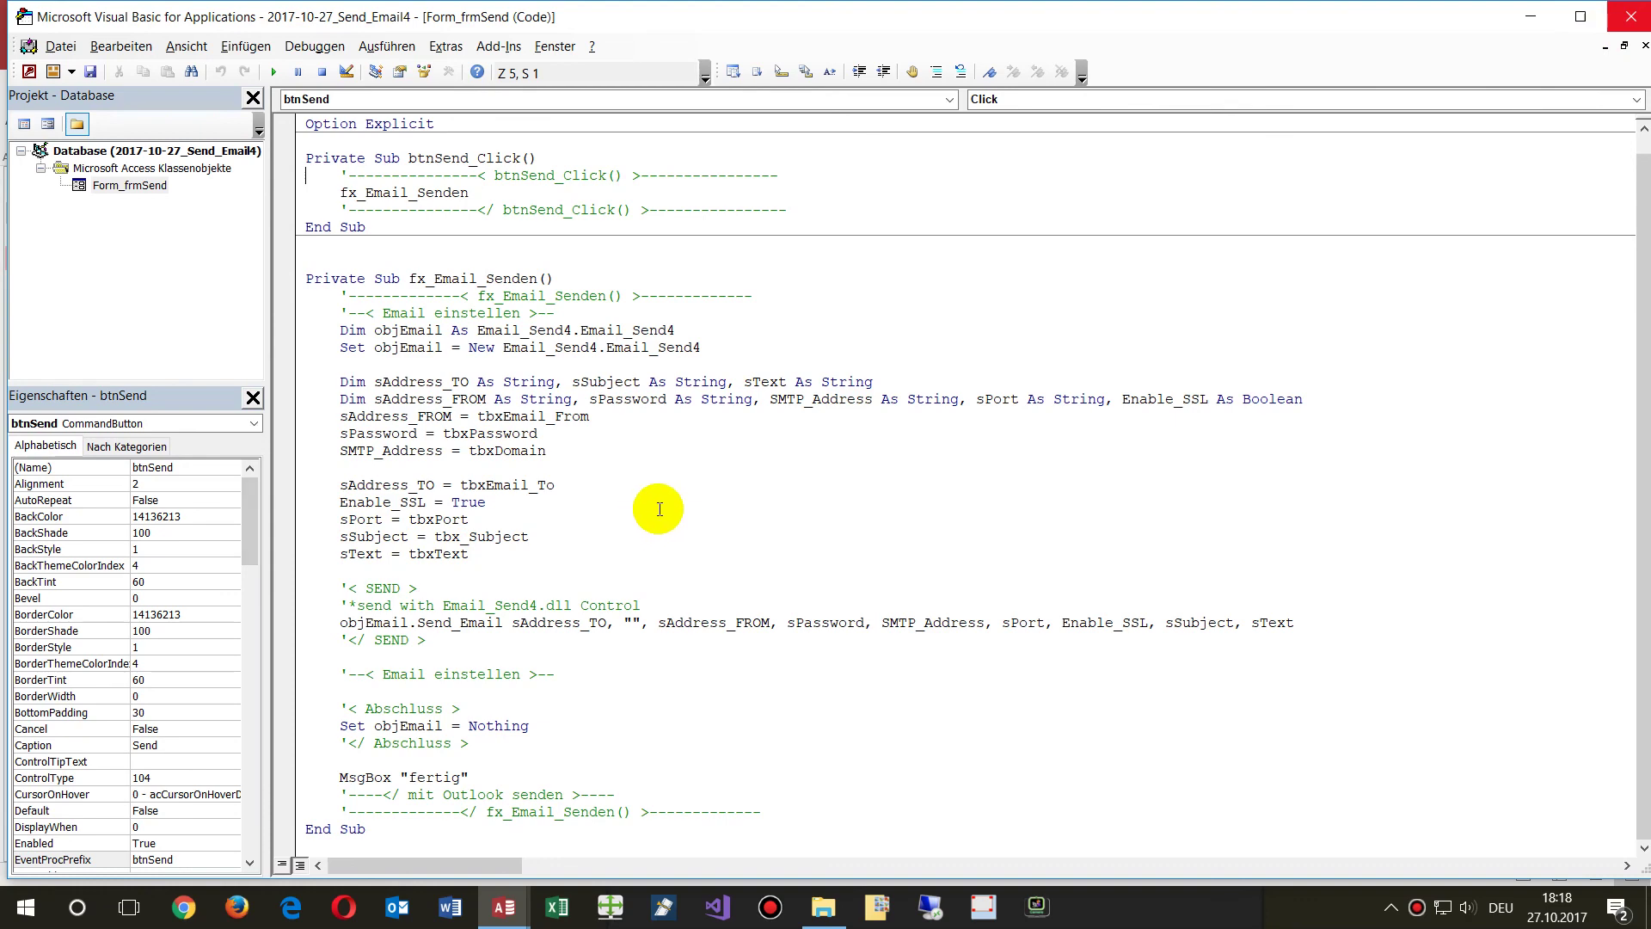
Step: Close the VBA editor and the database, answering Ja to save frmSend
{"action": "left_click", "coordinate": [1628, 19]}
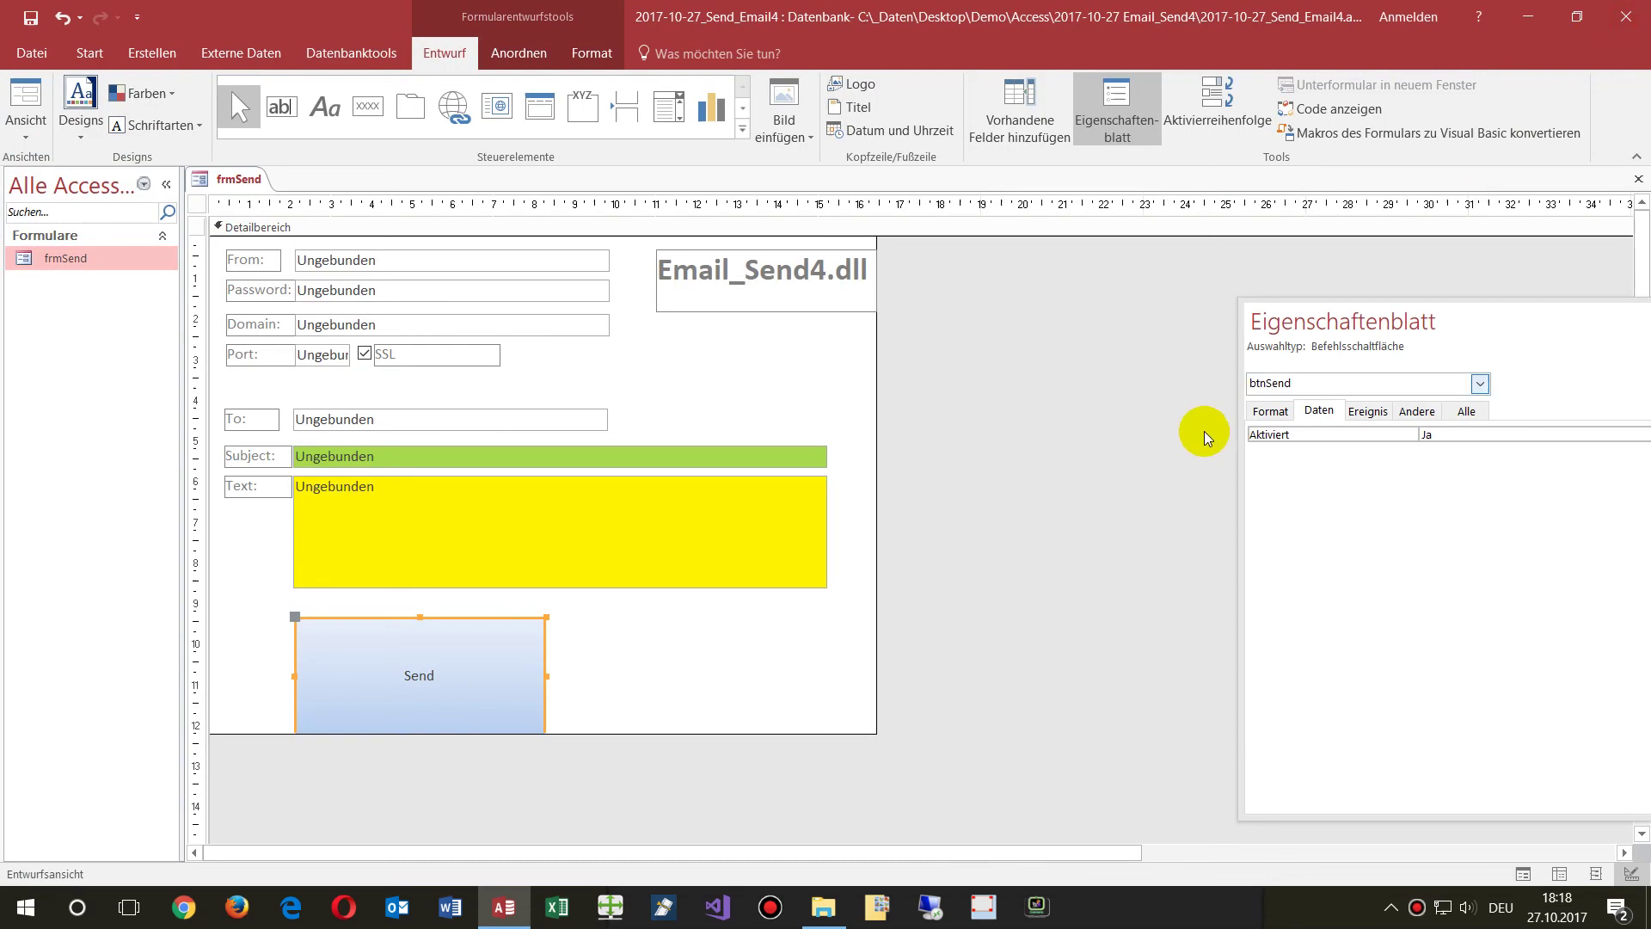
{"action": "left_click", "coordinate": [1625, 30]}
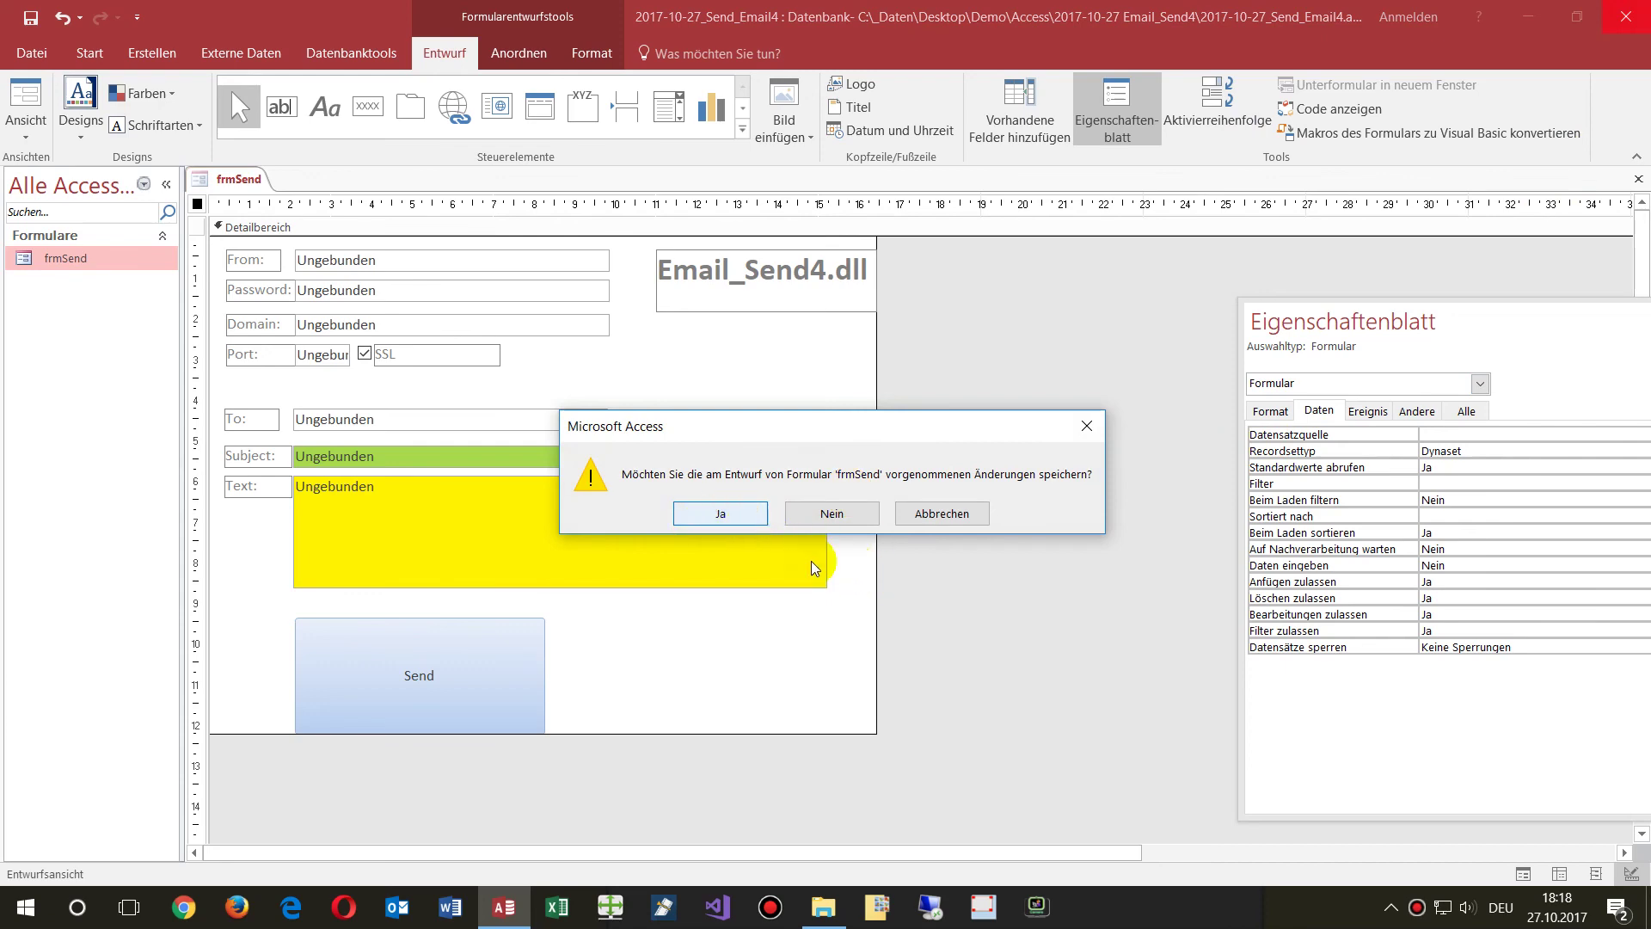
{"action": "left_click", "coordinate": [720, 509]}
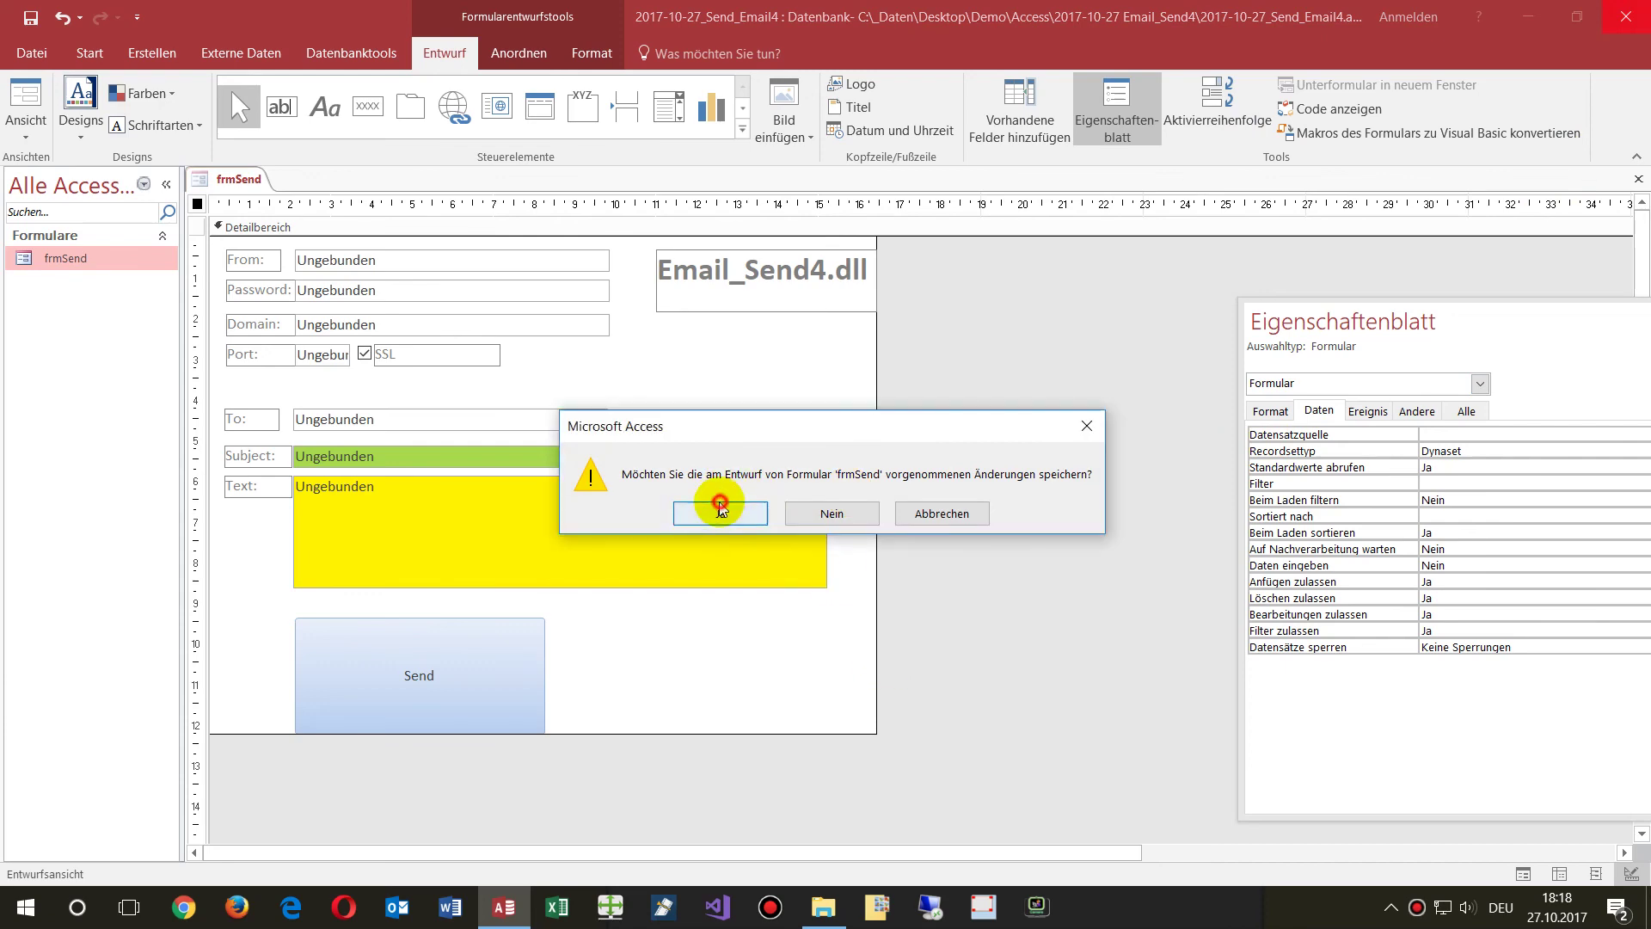